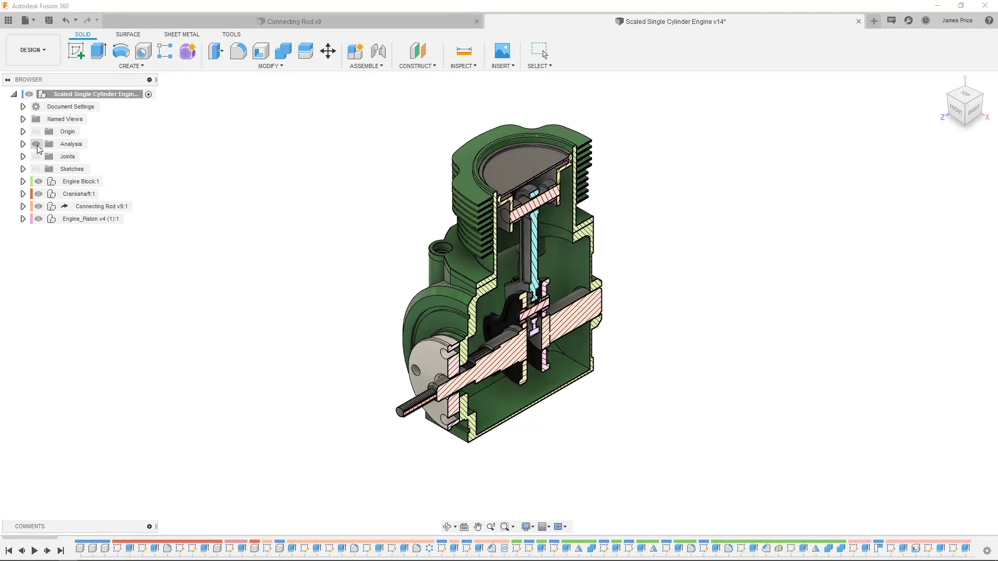
# - Hide the section analysis and engine block so only the crankshaft, connecting rod and piston show
pyautogui.click(37, 144)
pyautogui.click(38, 182)
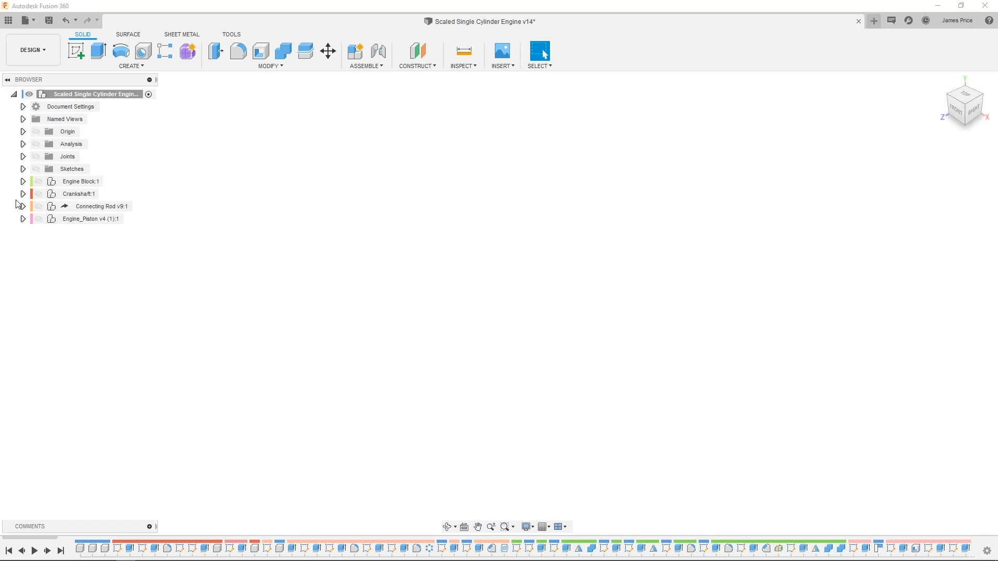
pyautogui.click(39, 194)
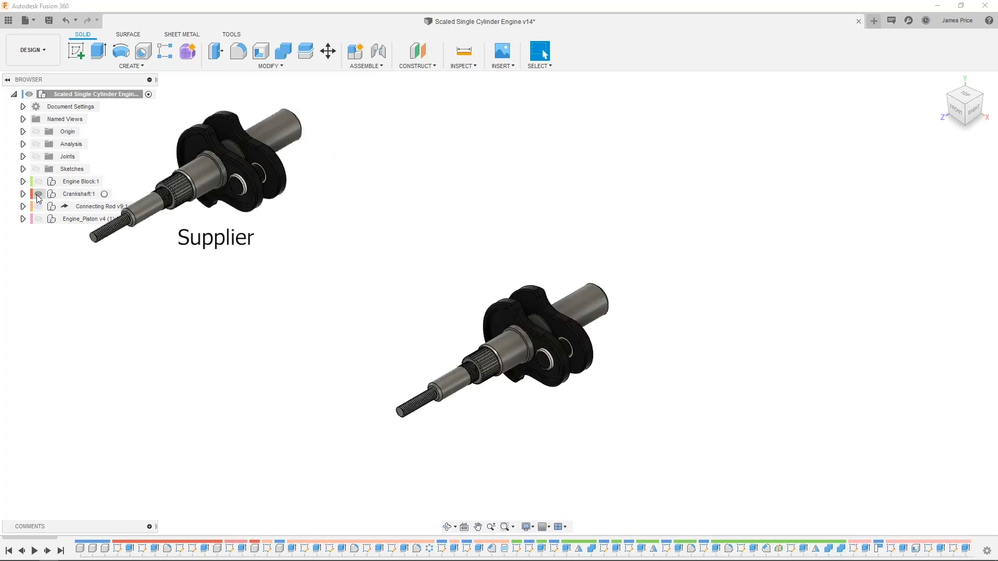
pyautogui.click(39, 206)
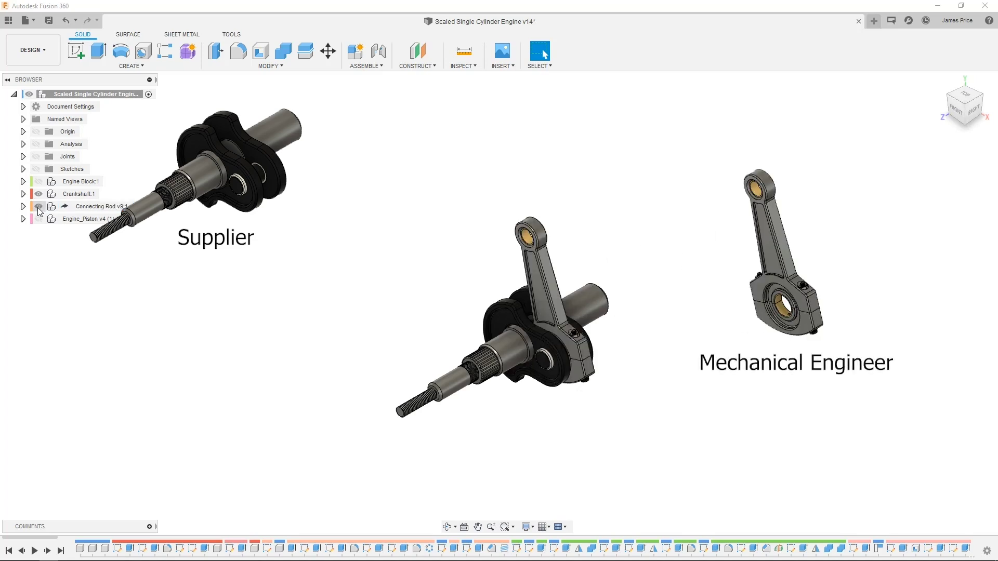
pyautogui.click(39, 219)
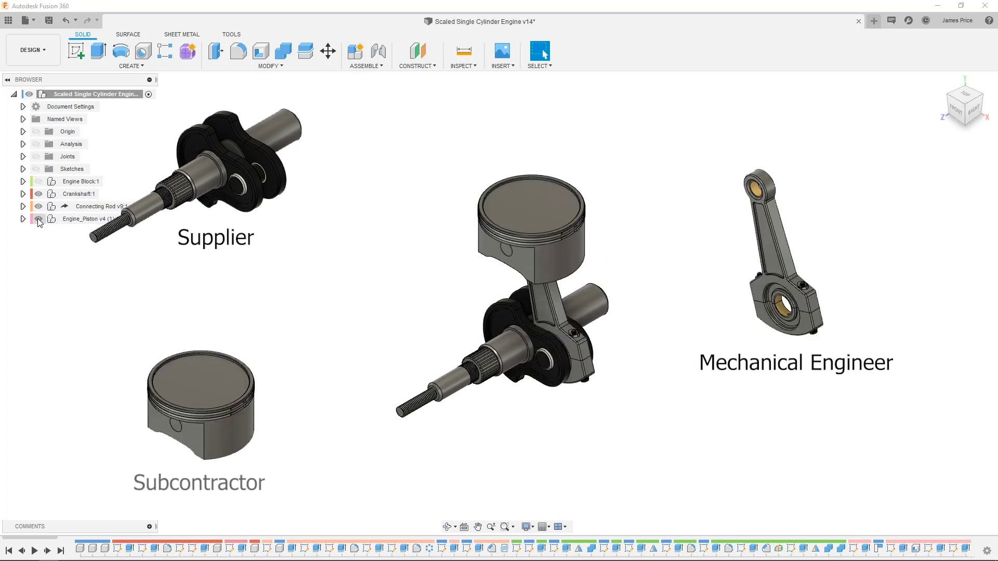
# - Animate the crank mechanism about the Rev85 joint from the Joints list
pyautogui.click(23, 156)
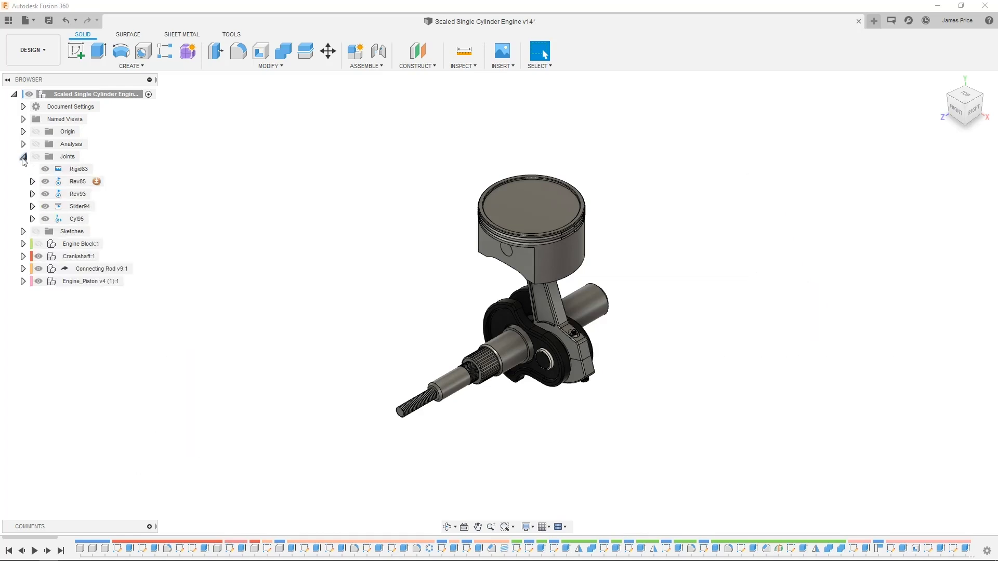
pyautogui.rightClick(78, 183)
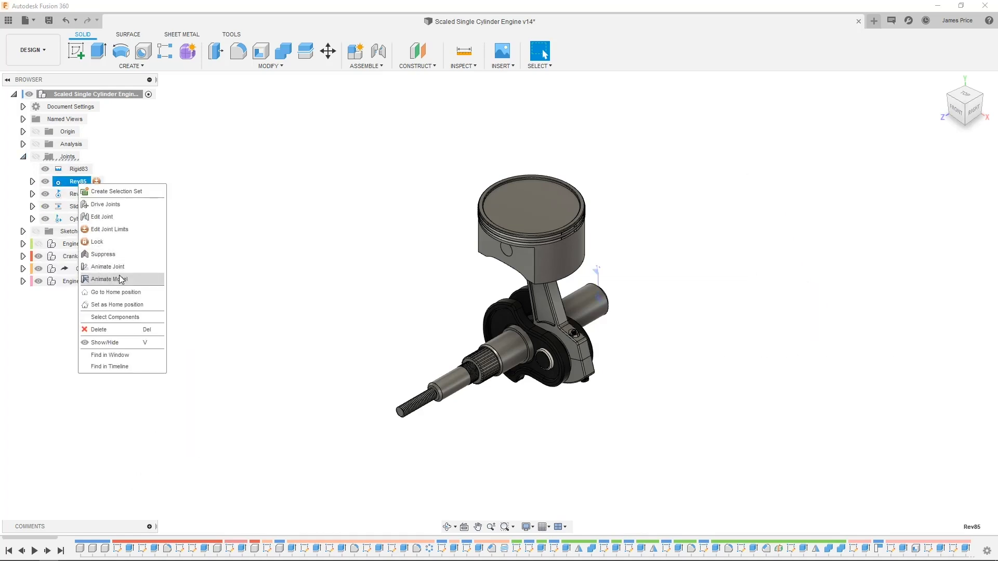
pyautogui.click(119, 275)
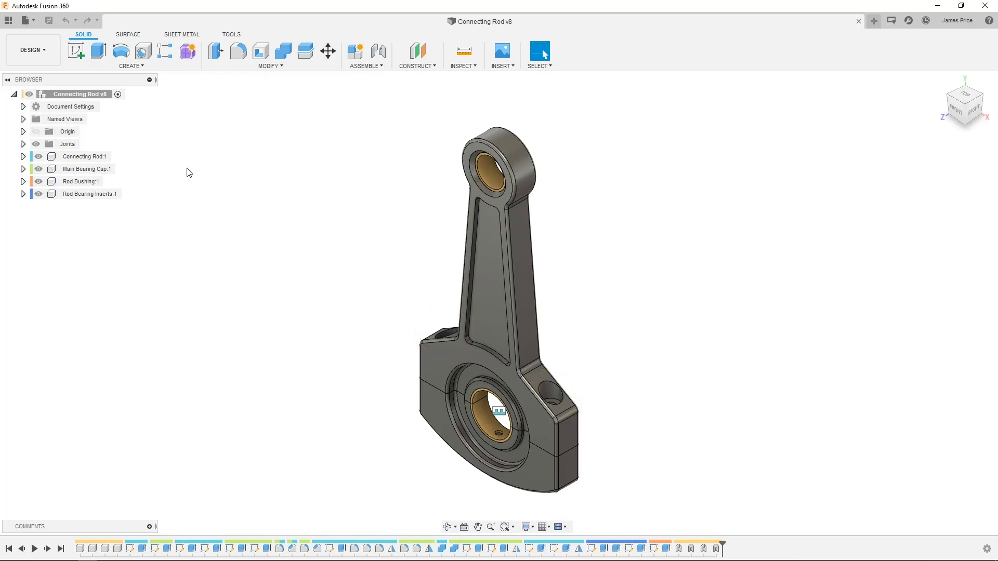
# - Insert the 90591A270 nut from Fixtures and Fastenings > Nuts into the connecting rod
pyautogui.click(8, 20)
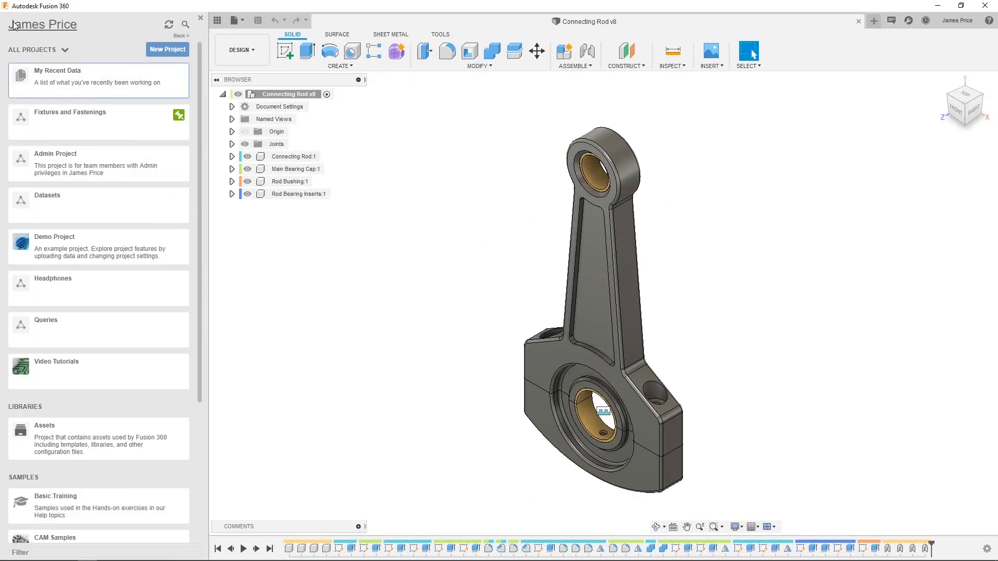
pyautogui.click(123, 126)
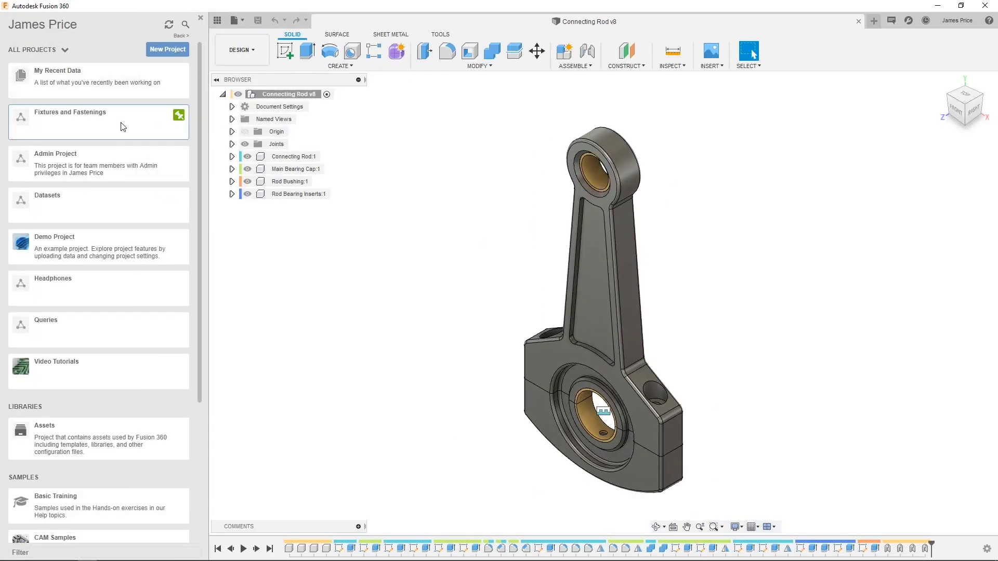
pyautogui.click(123, 127)
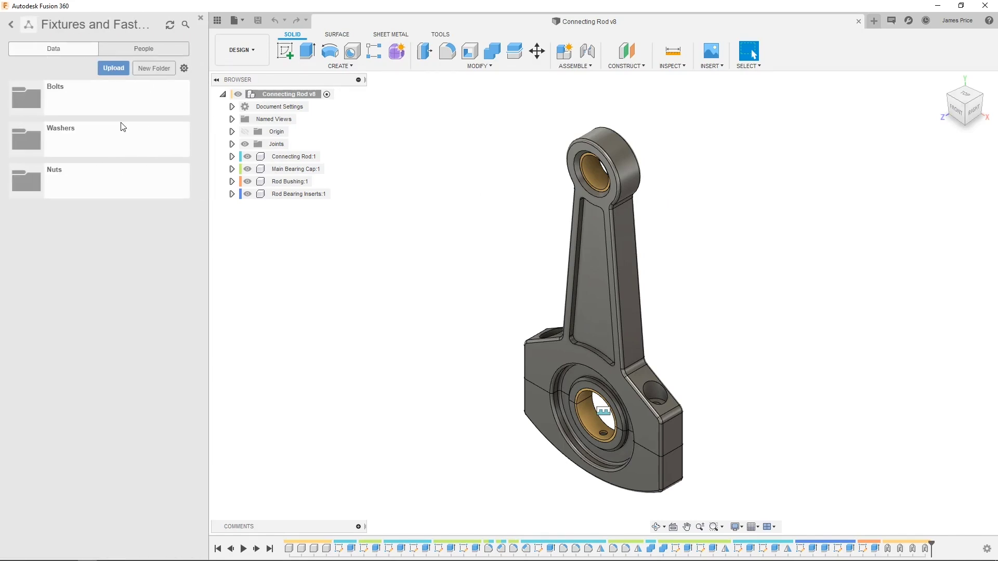
pyautogui.click(143, 177)
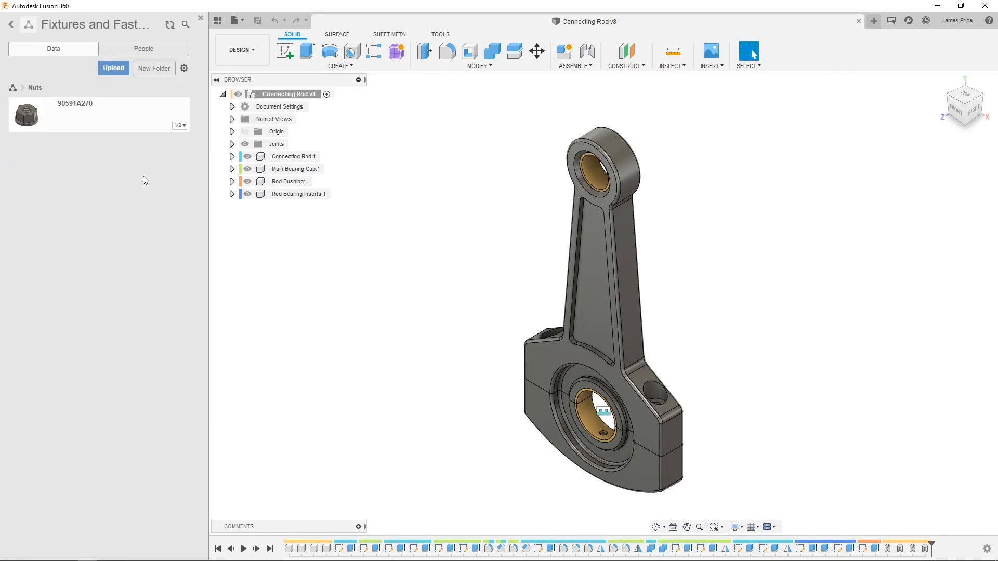
pyautogui.rightClick(139, 114)
pyautogui.click(177, 128)
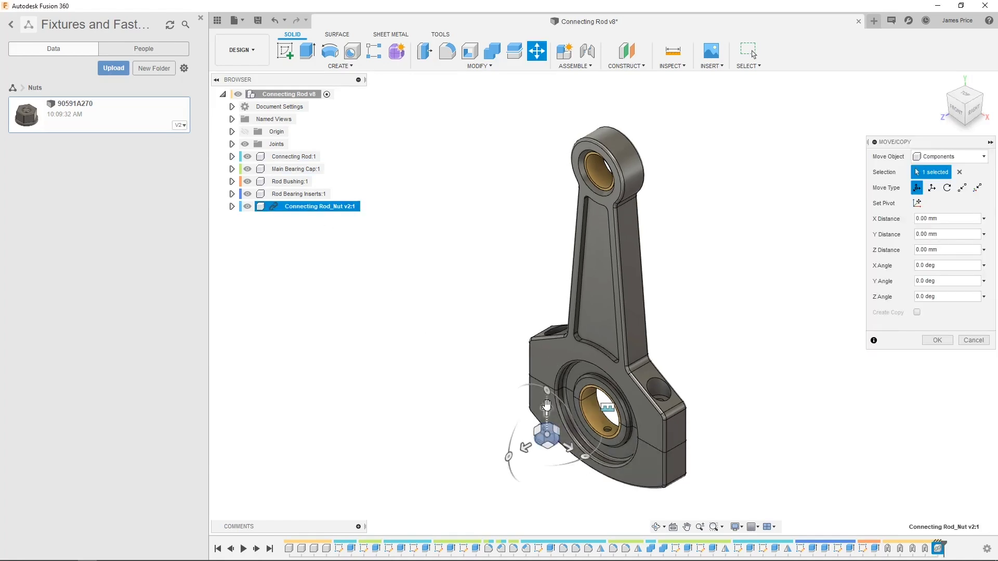
# - Raise the nut along Y above the cap's bolt hole and revert the stray free drag
pyautogui.moveTo(547, 410); pyautogui.dragTo(559, 285)
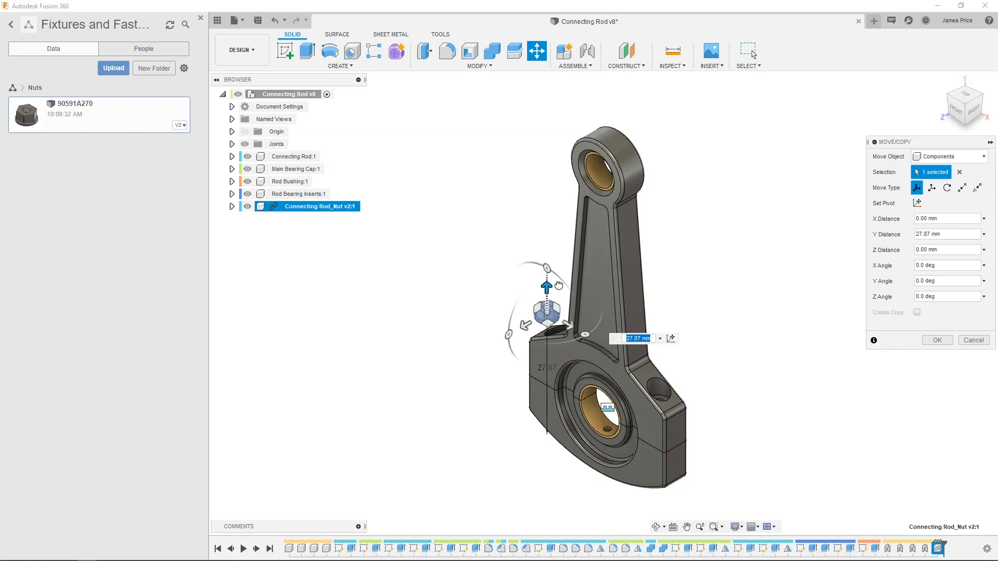
pyautogui.click(948, 343)
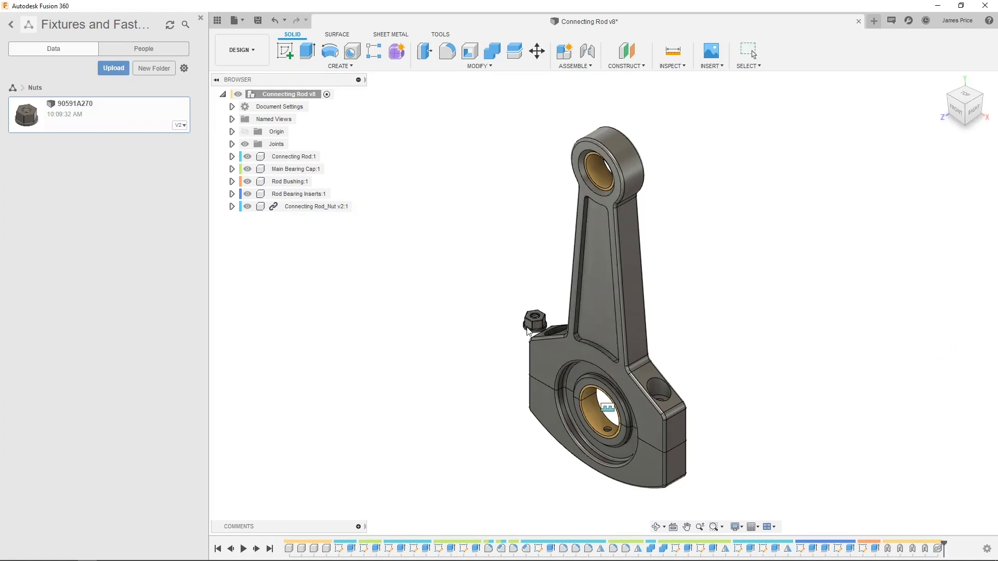
pyautogui.moveTo(528, 332); pyautogui.dragTo(488, 297)
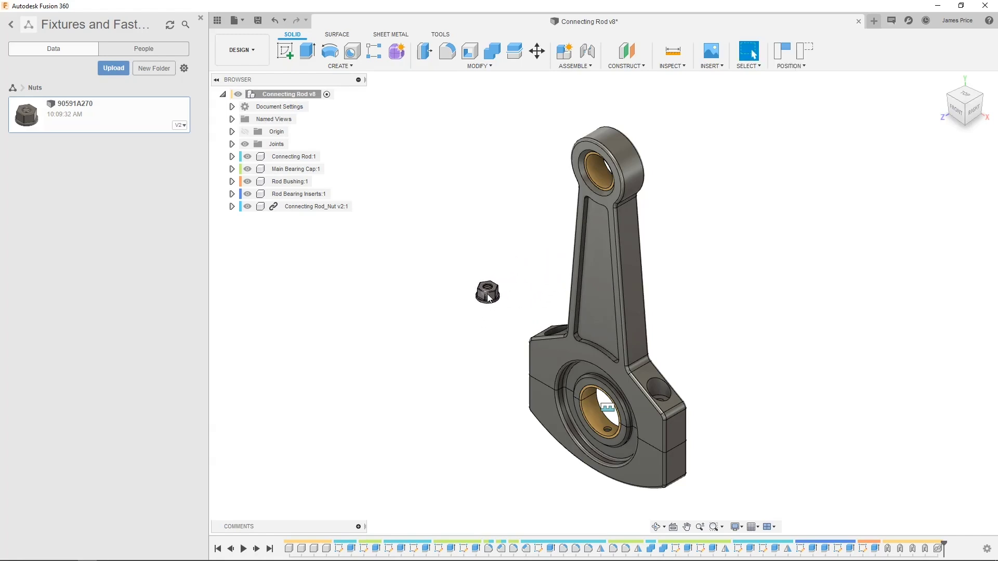
pyautogui.click(805, 52)
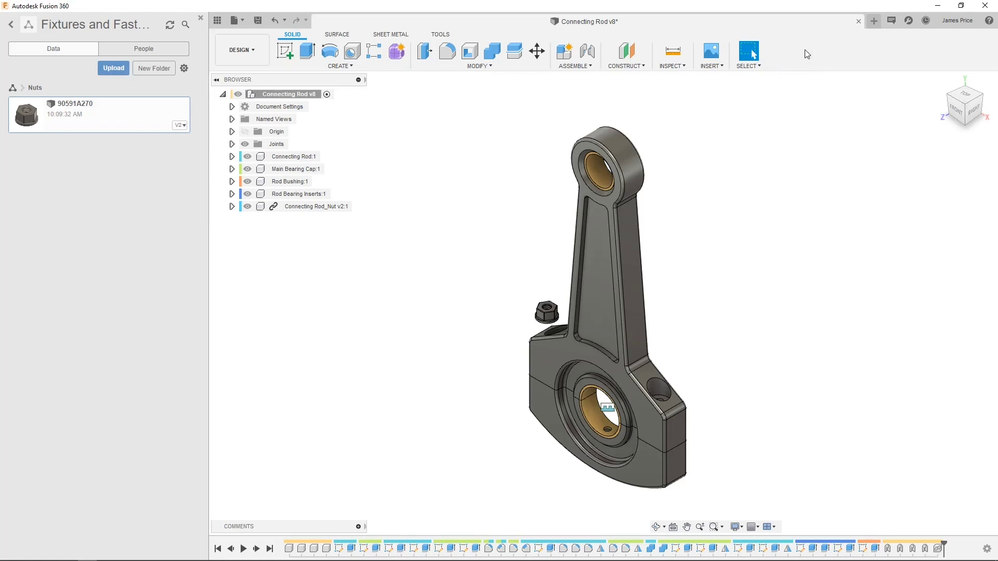
# - Insert a second 90591A270 nut and place it beside the first
pyautogui.rightClick(124, 115)
pyautogui.click(159, 134)
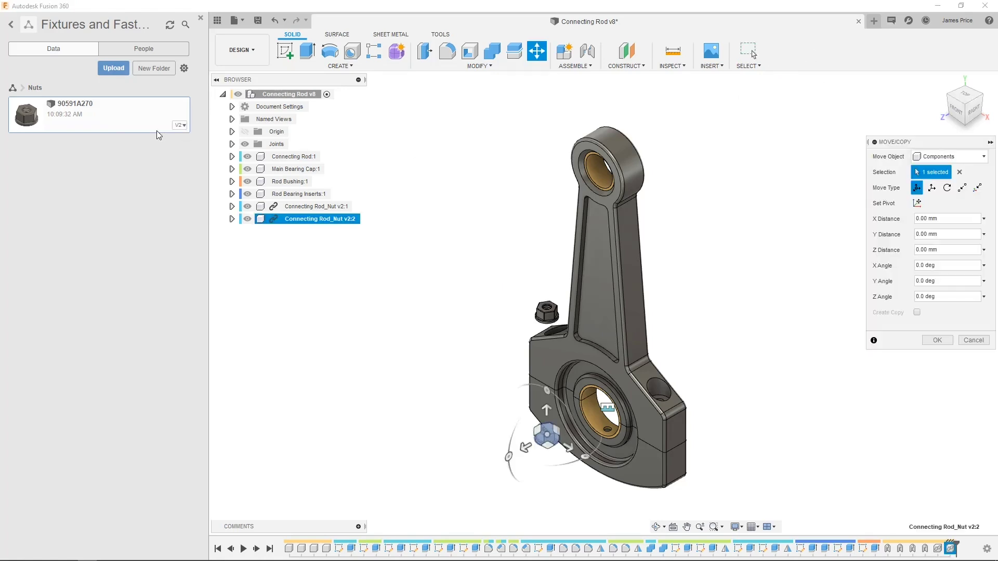
pyautogui.moveTo(546, 435); pyautogui.dragTo(514, 297)
pyautogui.click(937, 340)
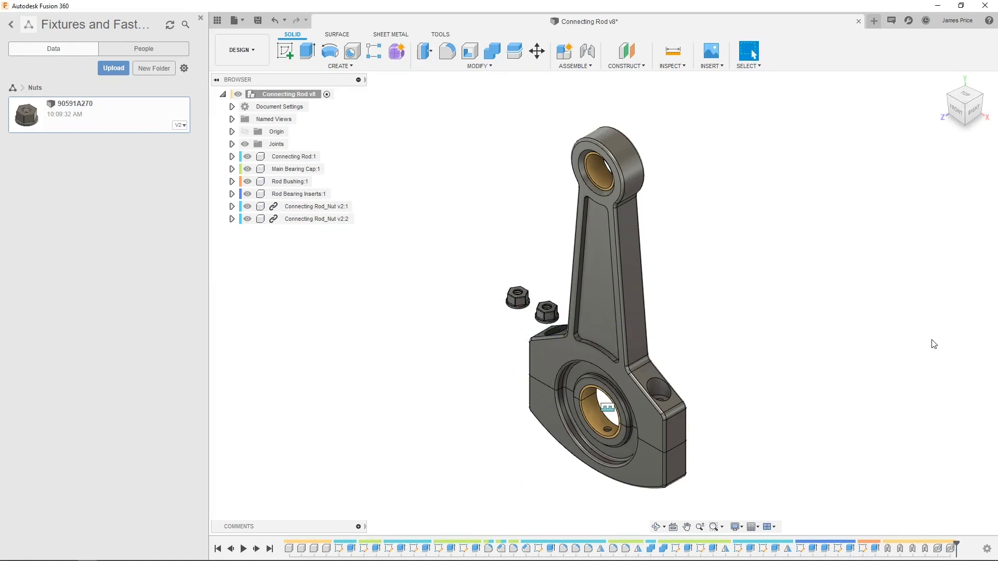
# - Insert the 91290A303 bolt below the rod and paste a copy shifted -8 mm in X
pyautogui.click(23, 87)
pyautogui.rightClick(93, 110)
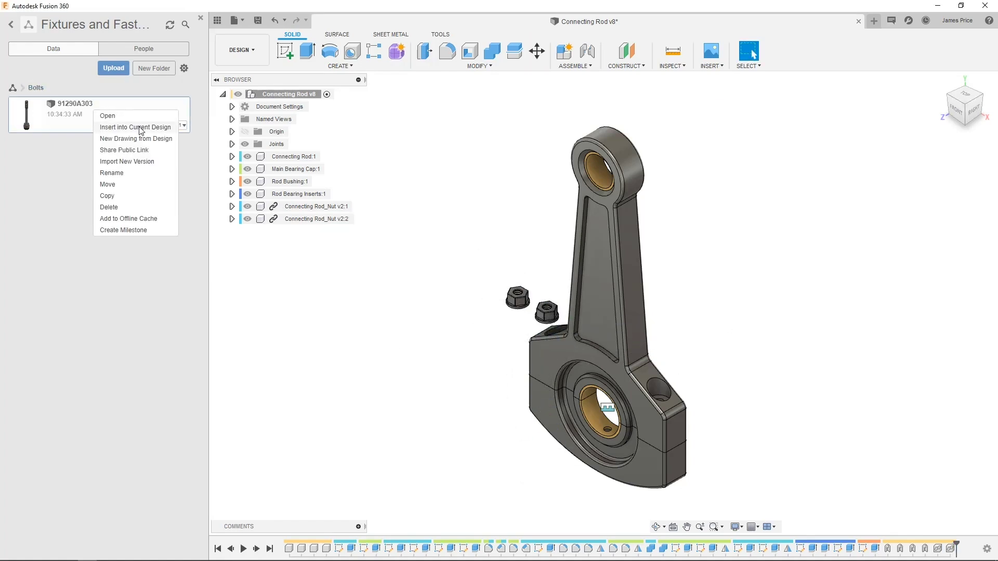
pyautogui.click(140, 127)
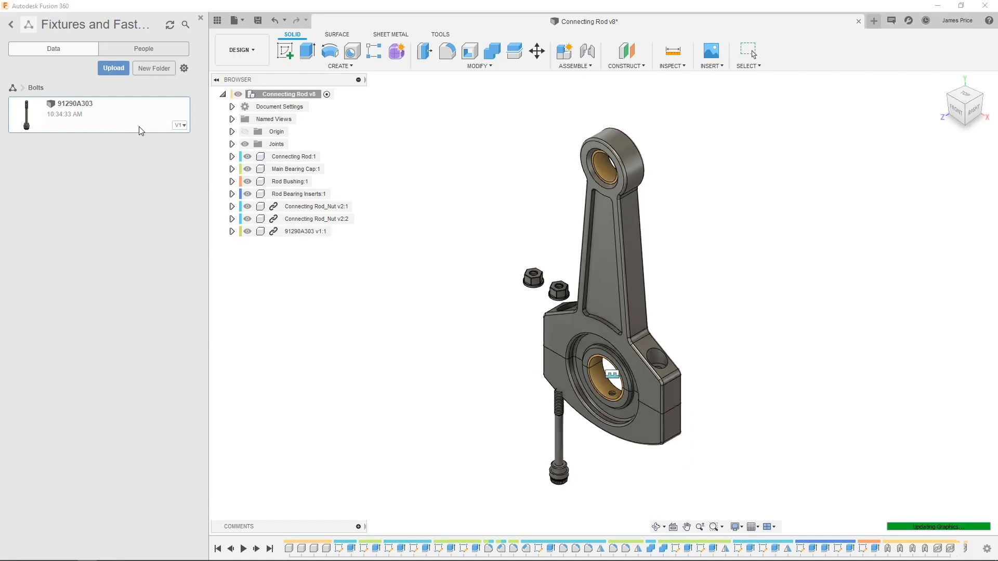
pyautogui.press('Return')
pyautogui.click(307, 231)
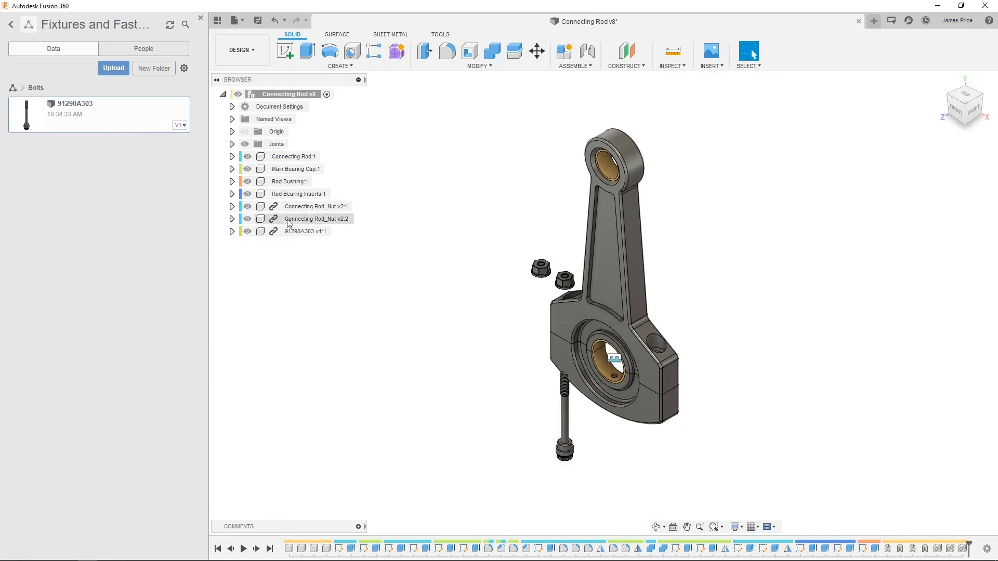
pyautogui.hotkey('ctrl', 'c')
pyautogui.hotkey('ctrl', 'v')
pyautogui.moveTo(586, 434); pyautogui.dragTo(561, 420)
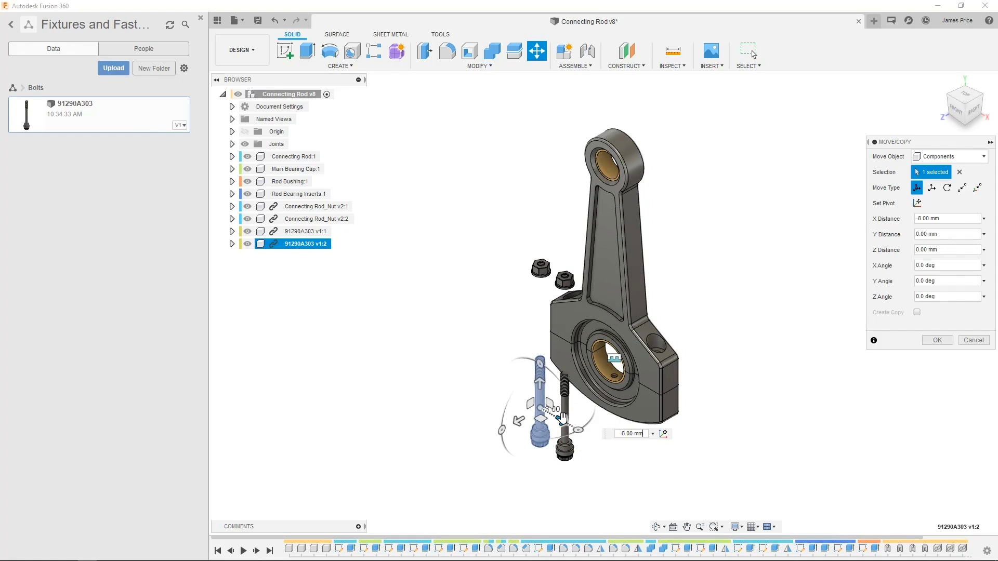
pyautogui.click(938, 340)
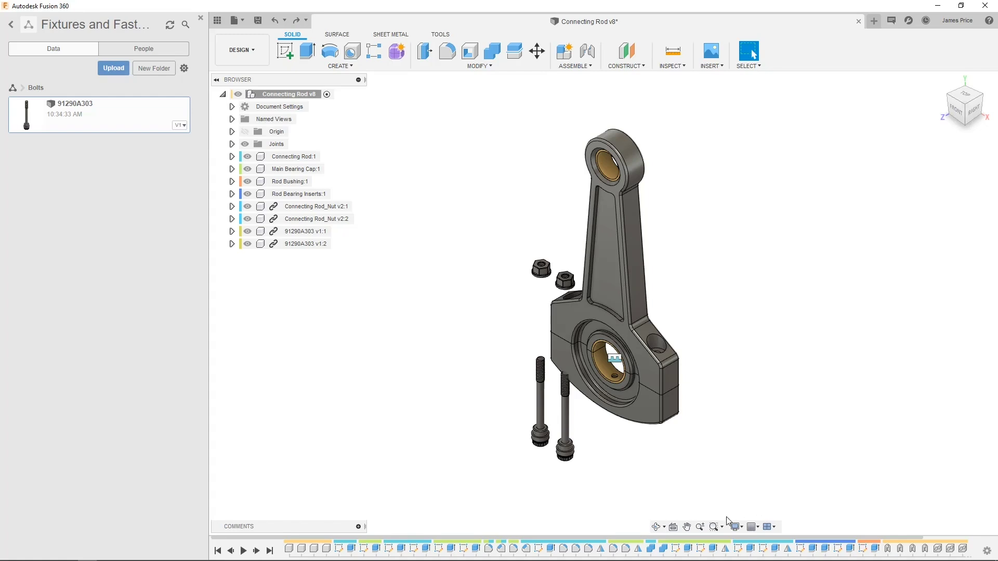
# - Zoom to the bolts, cancel a press pull on the shank, and open the 91290A303 bolt design
pyautogui.click(714, 527)
pyautogui.moveTo(474, 349); pyautogui.dragTo(645, 473)
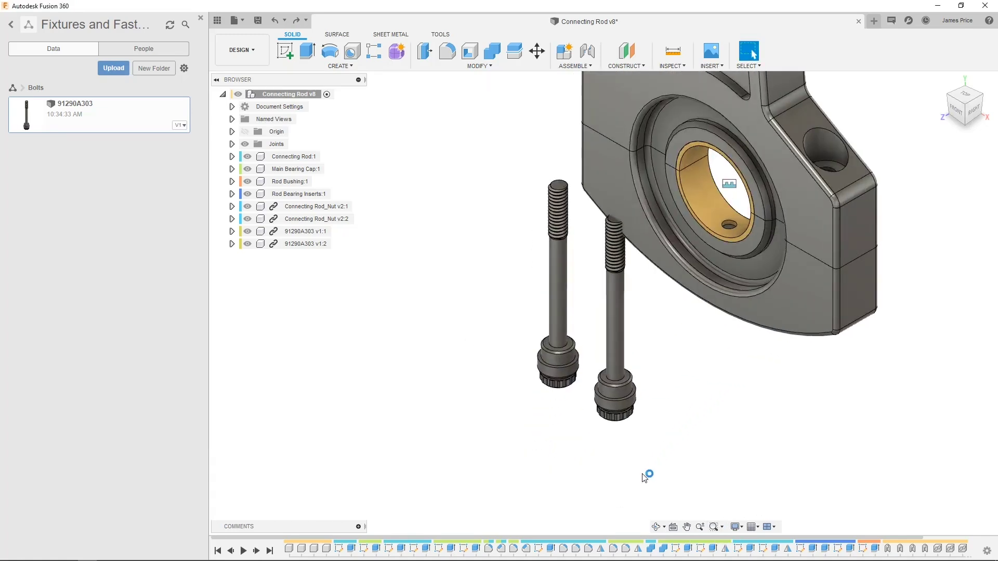
pyautogui.click(617, 332)
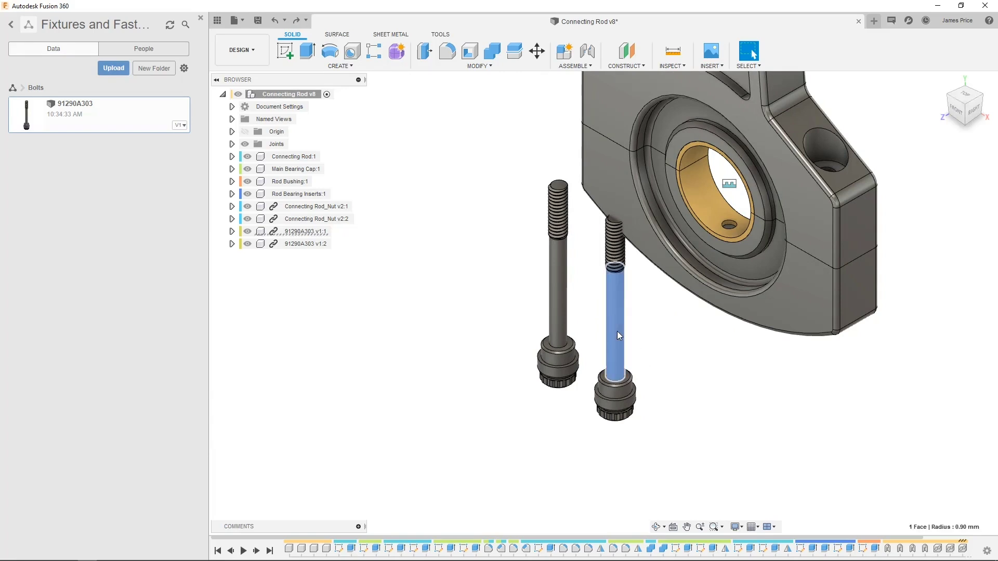
pyautogui.press('q')
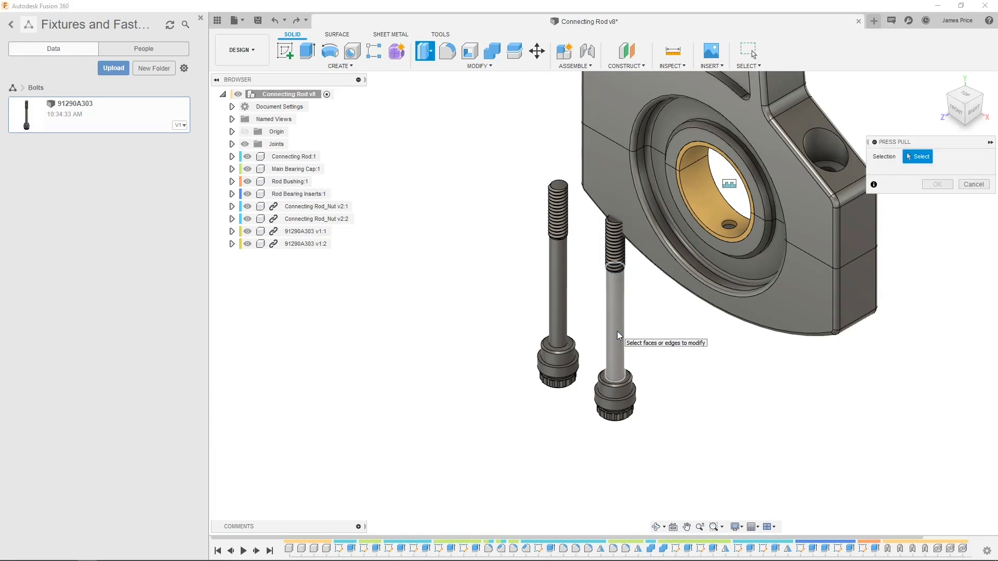
pyautogui.click(974, 185)
pyautogui.rightClick(82, 115)
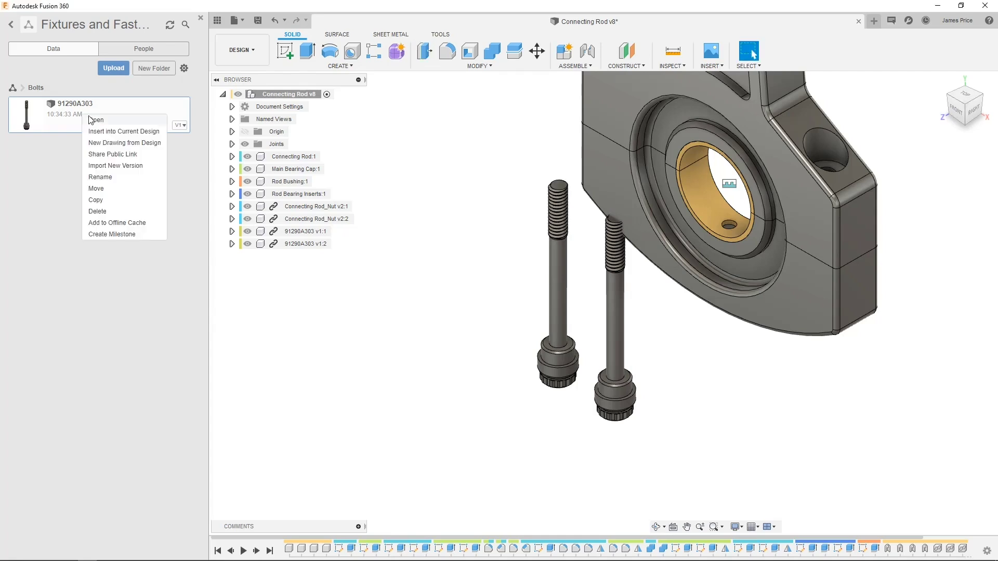
pyautogui.click(102, 119)
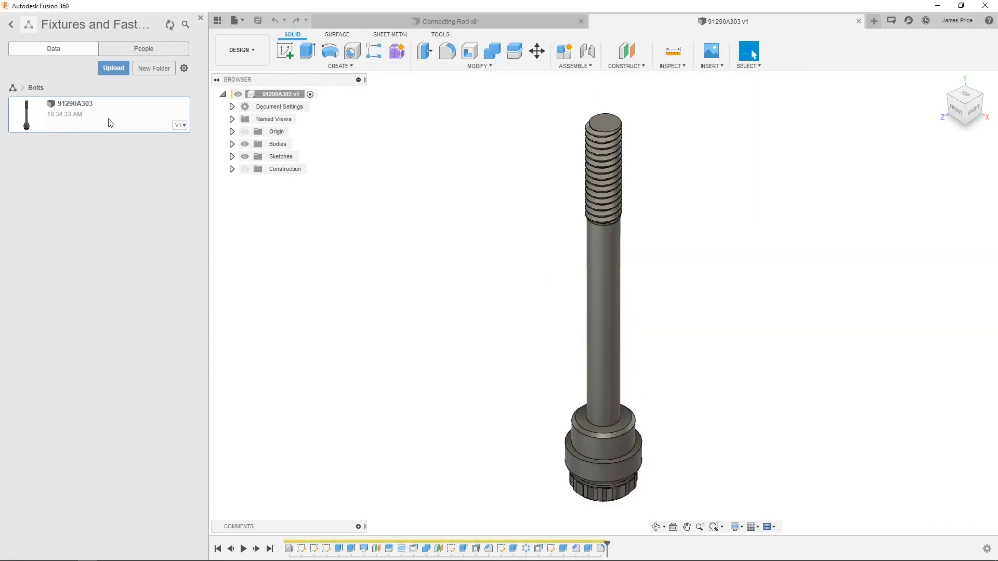
# - Press-pull the bolt's shaft face by -0.4 mm
pyautogui.click(597, 311)
pyautogui.press('q')
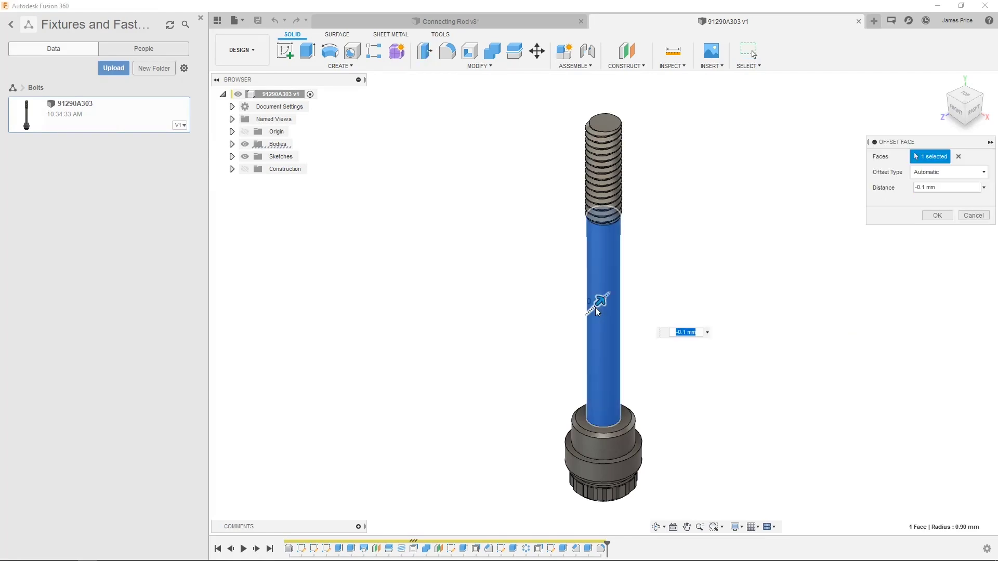
pyautogui.write('-0.4')
pyautogui.press('Return')
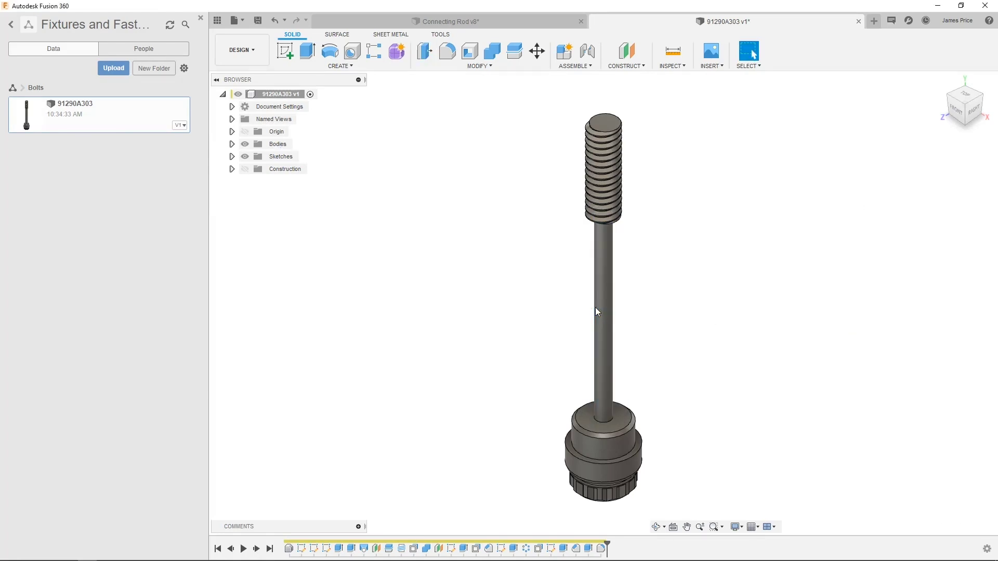
# - Save the modified 91290A303 bolt and return to the Connecting Rod v8 tab
pyautogui.hotkey('ctrl', 's')
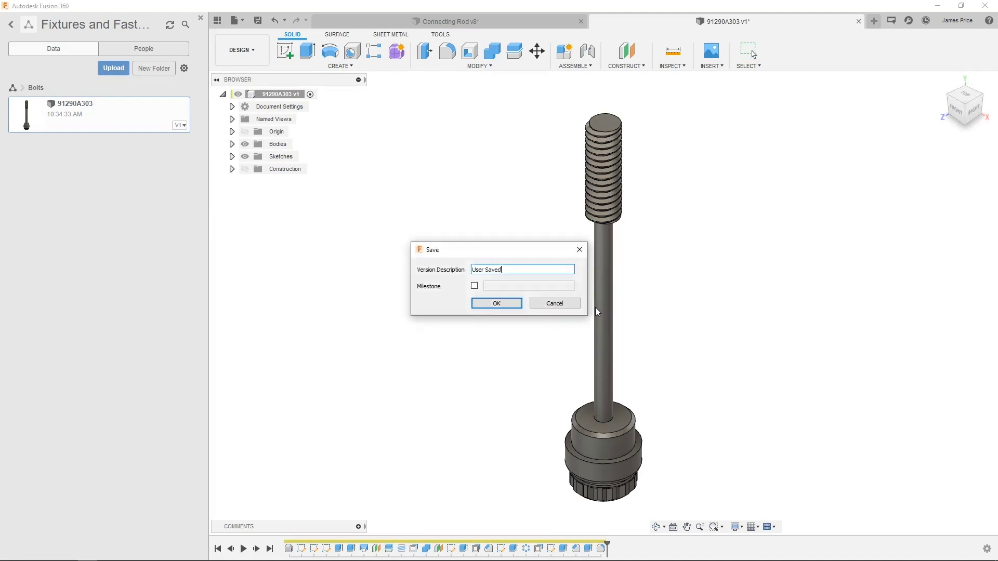
pyautogui.click(494, 305)
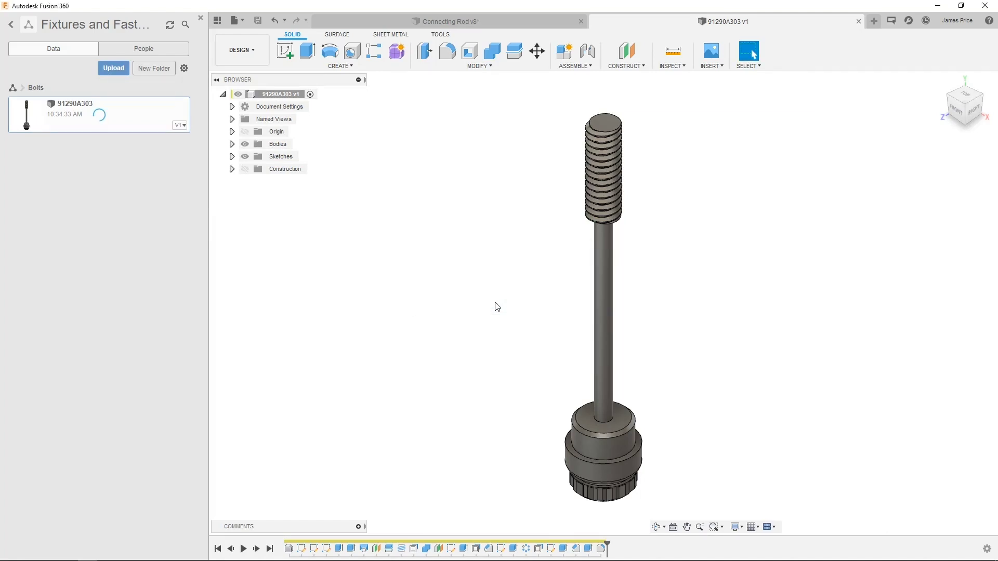
pyautogui.click(438, 22)
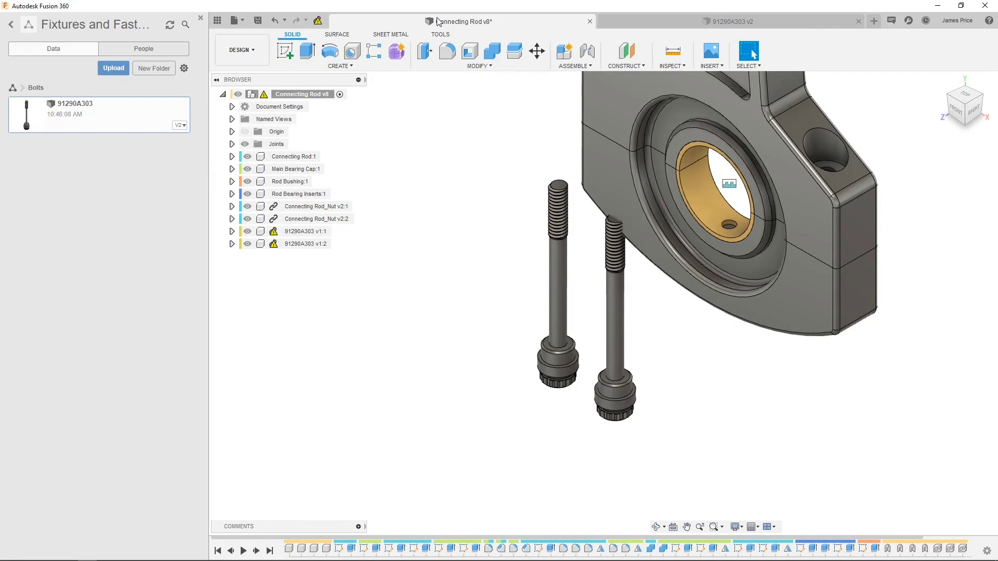
# - Save the 91290A303 bolt design again as version v3
pyautogui.click(317, 22)
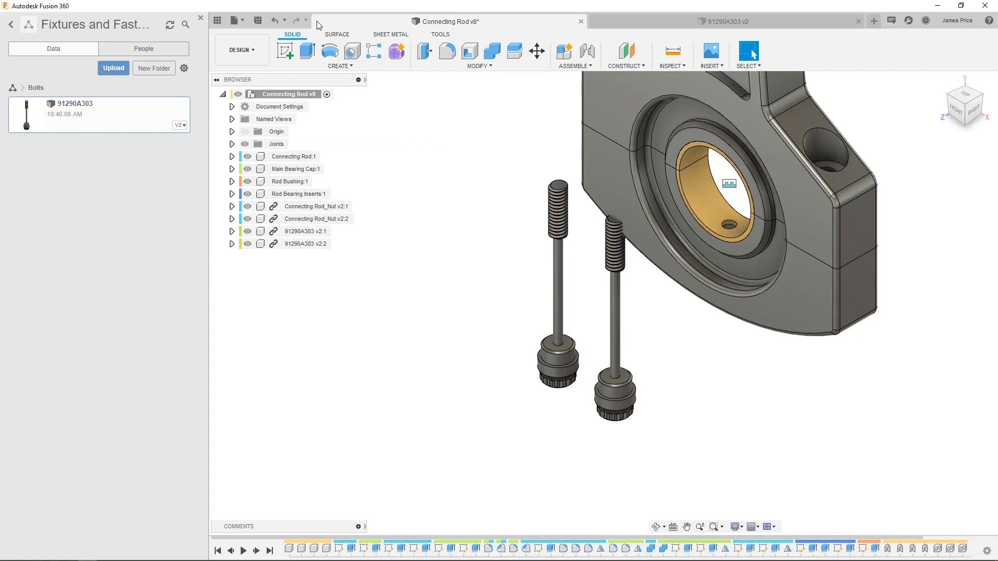
pyautogui.click(631, 21)
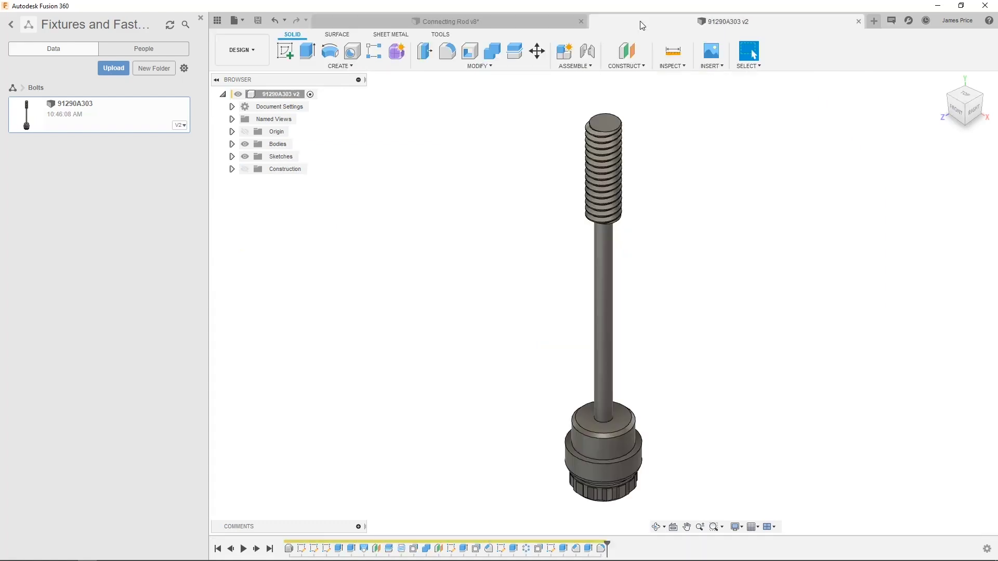
pyautogui.hotkey('ctrl', 's')
pyautogui.click(496, 307)
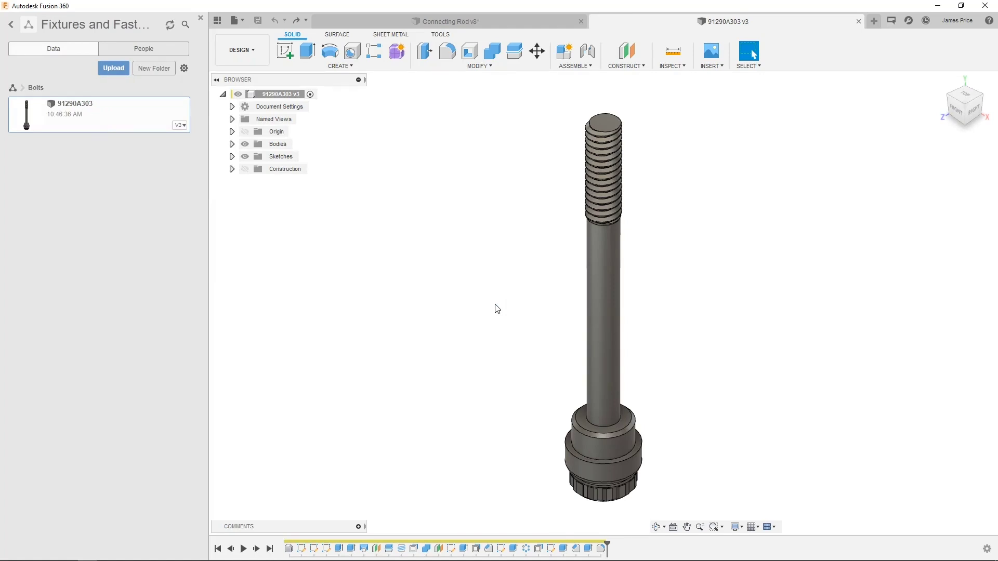
# - Close the bolt design, update the assembly's bolts to v3, and hide the Data Panel
pyautogui.click(858, 21)
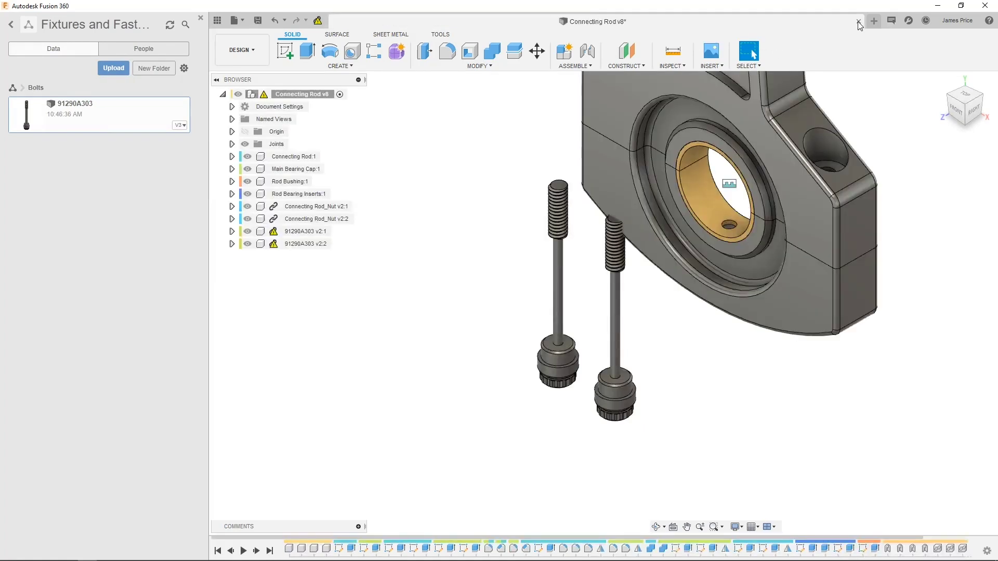
pyautogui.click(317, 21)
pyautogui.click(200, 19)
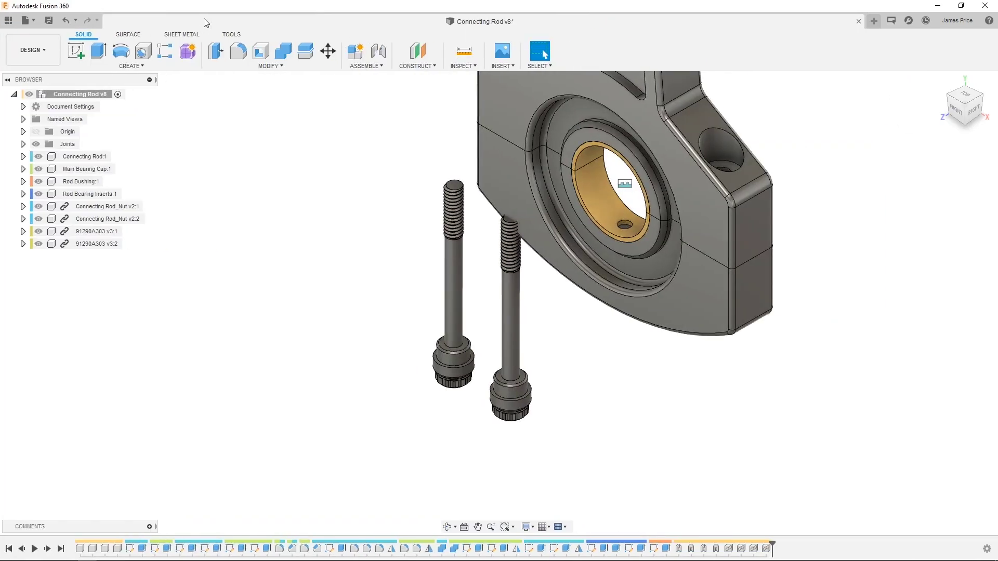
# - Break the link on Connecting Rod_Nut v2:1, then start a joint picking the bolt from the underside
pyautogui.rightClick(119, 207)
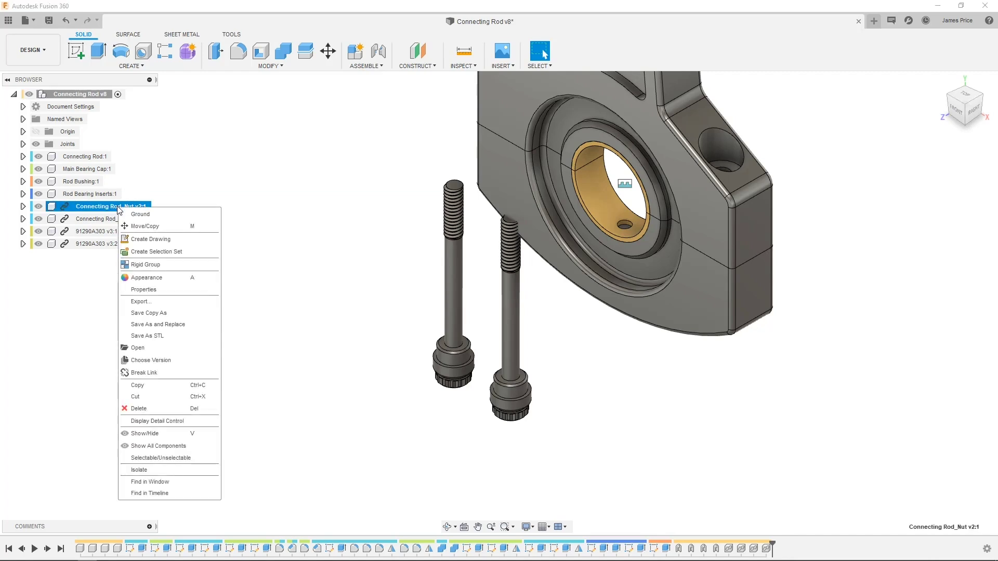
pyautogui.click(163, 373)
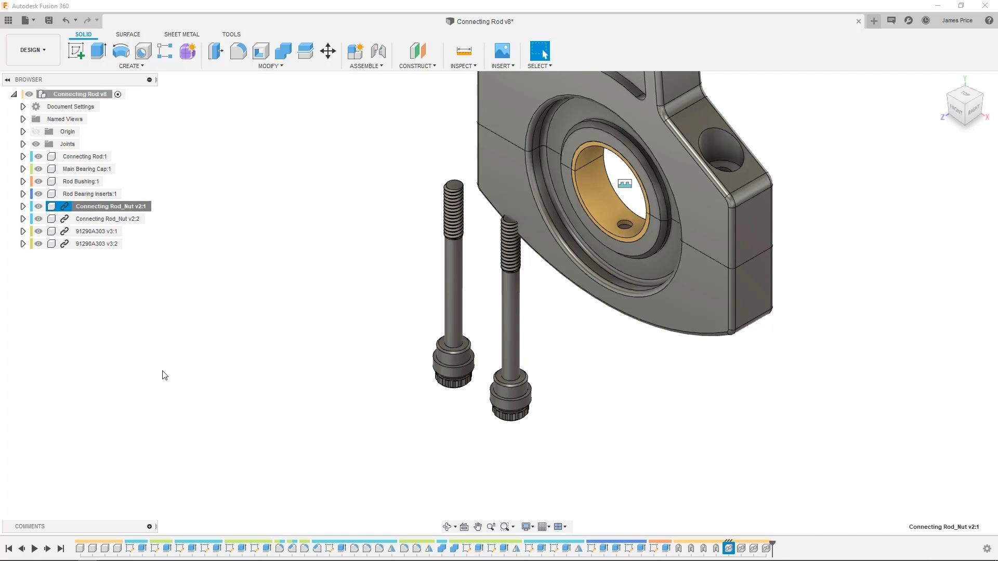
pyautogui.click(378, 50)
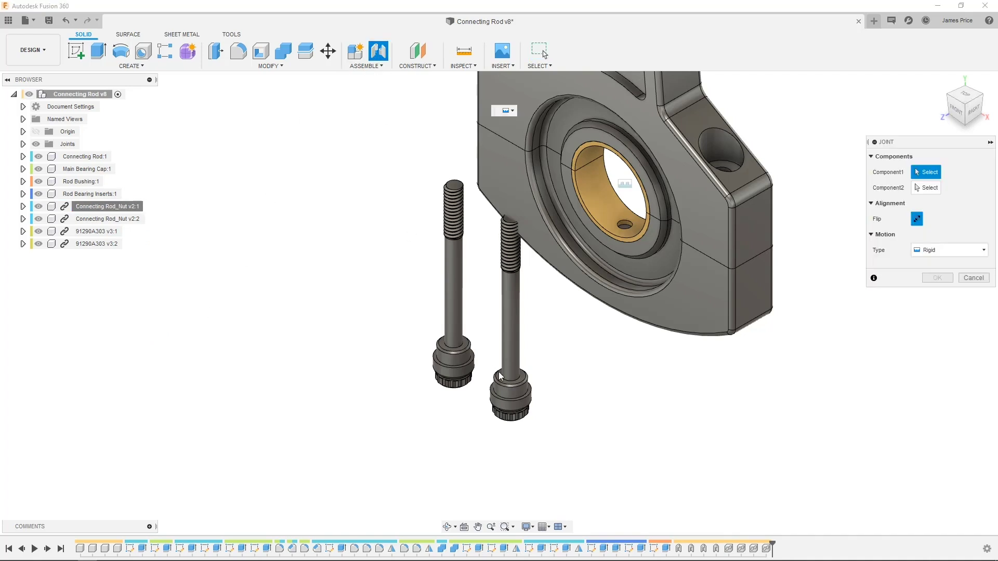
pyautogui.click(508, 383)
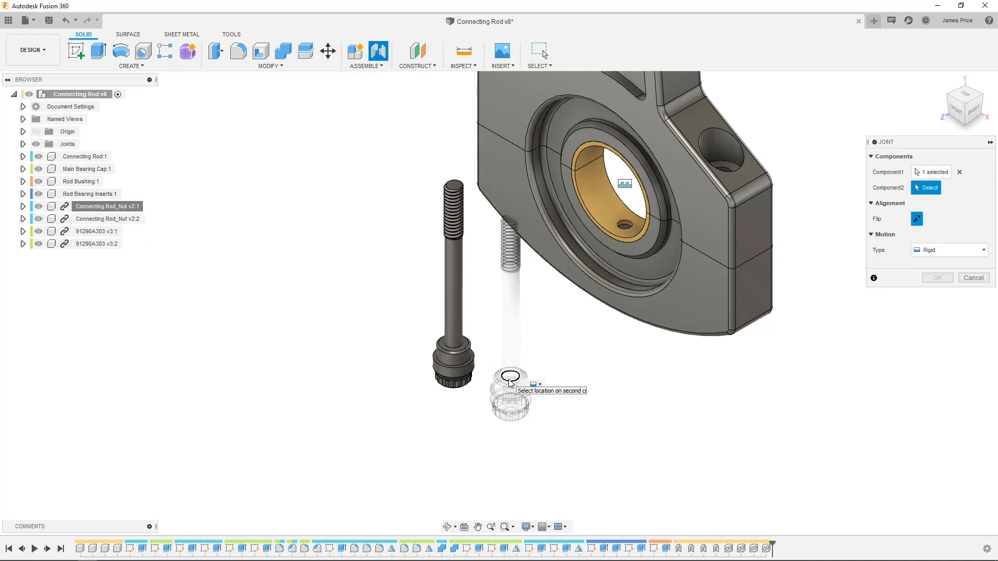
pyautogui.click(964, 125)
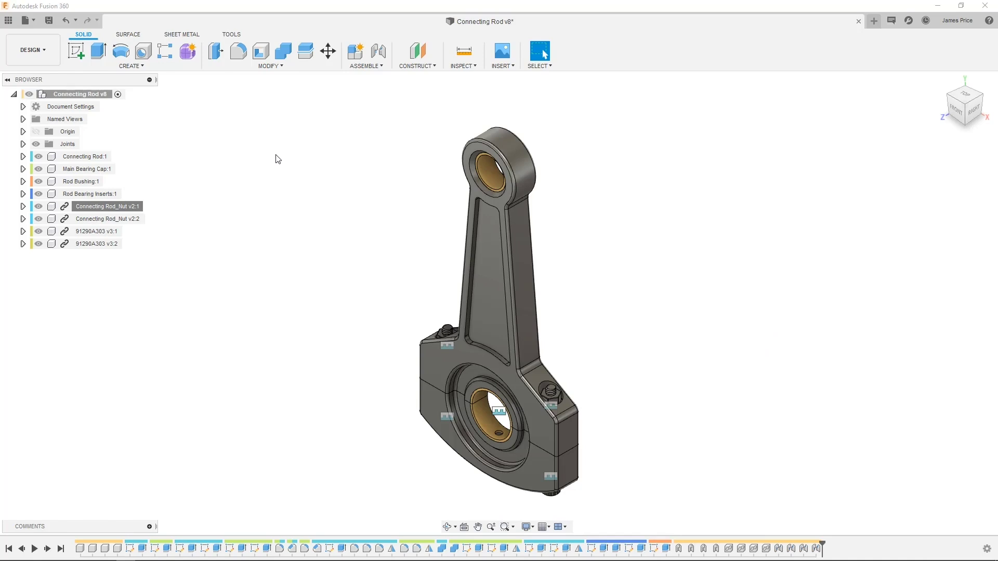
# - Rename Rod Bushing Sketch2's Diameter Dimension-2 (7 mm) to BushingDiameter and mark it favourite
pyautogui.click(286, 68)
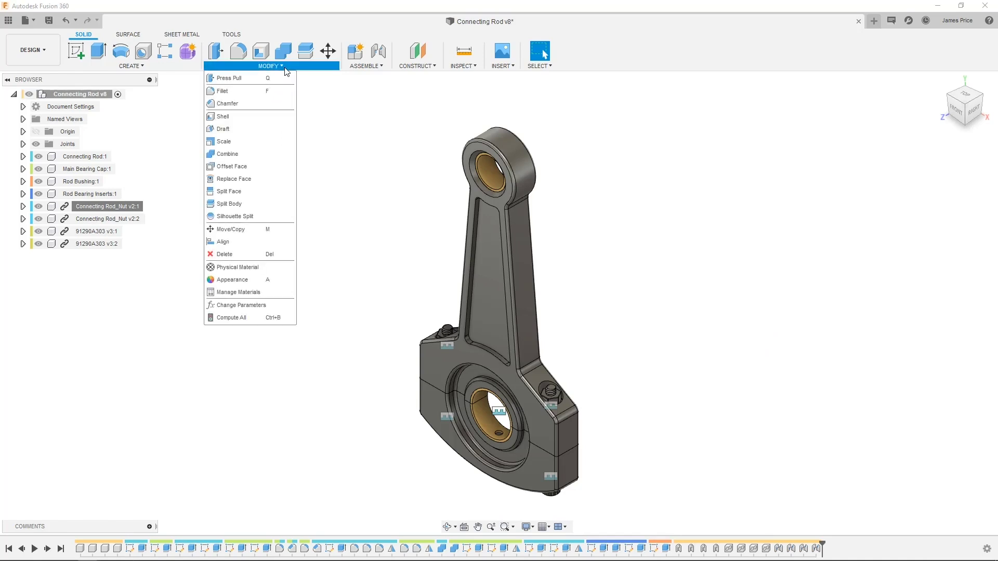
pyautogui.click(275, 305)
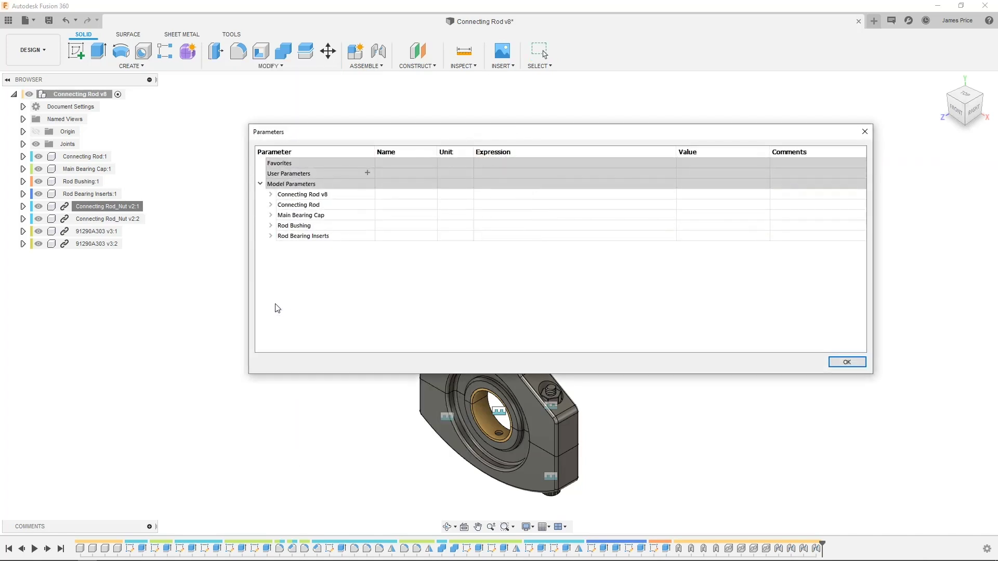
pyautogui.click(270, 226)
pyautogui.click(281, 236)
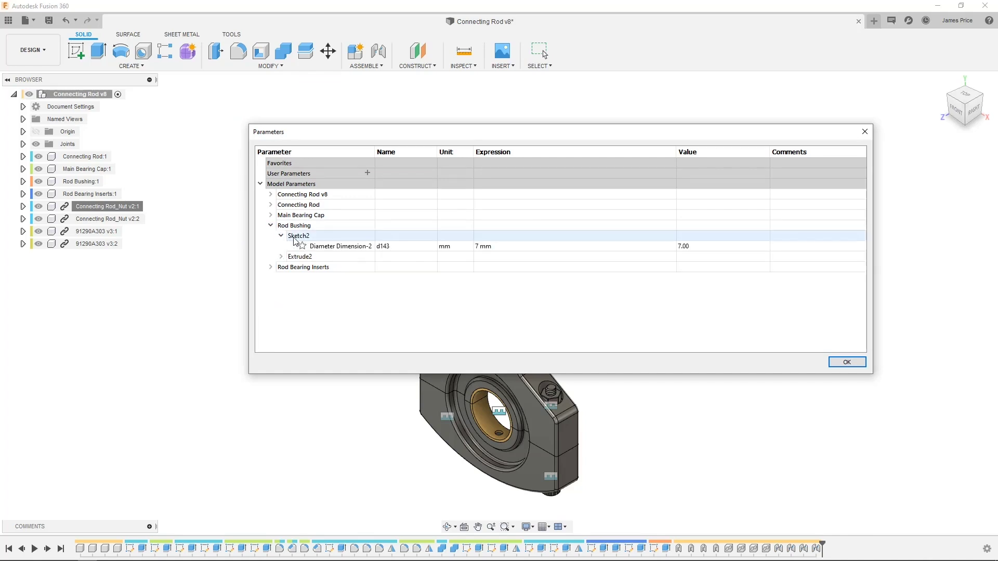
pyautogui.click(383, 246)
pyautogui.write('BushingDiameter')
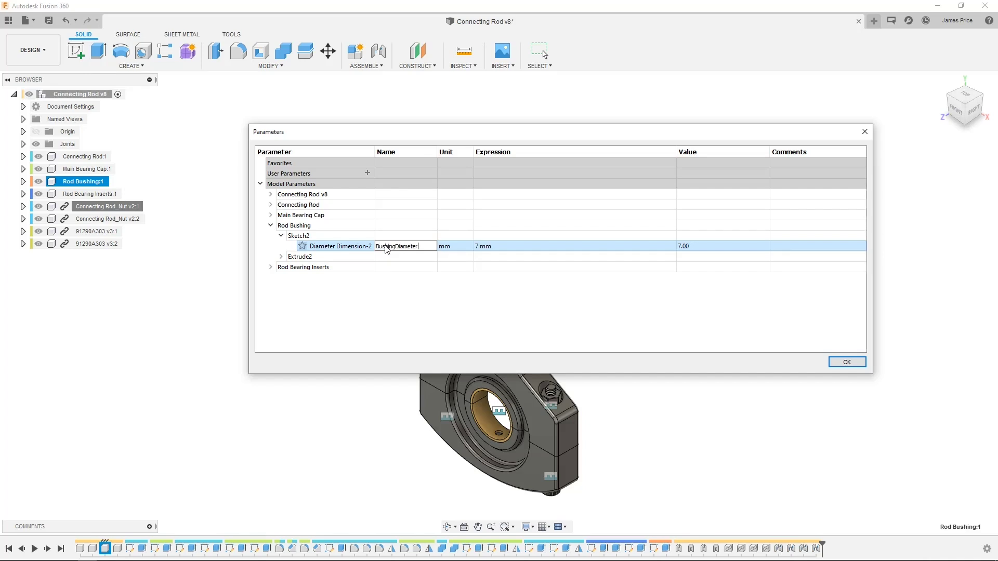
pyautogui.press('Return')
pyautogui.click(304, 247)
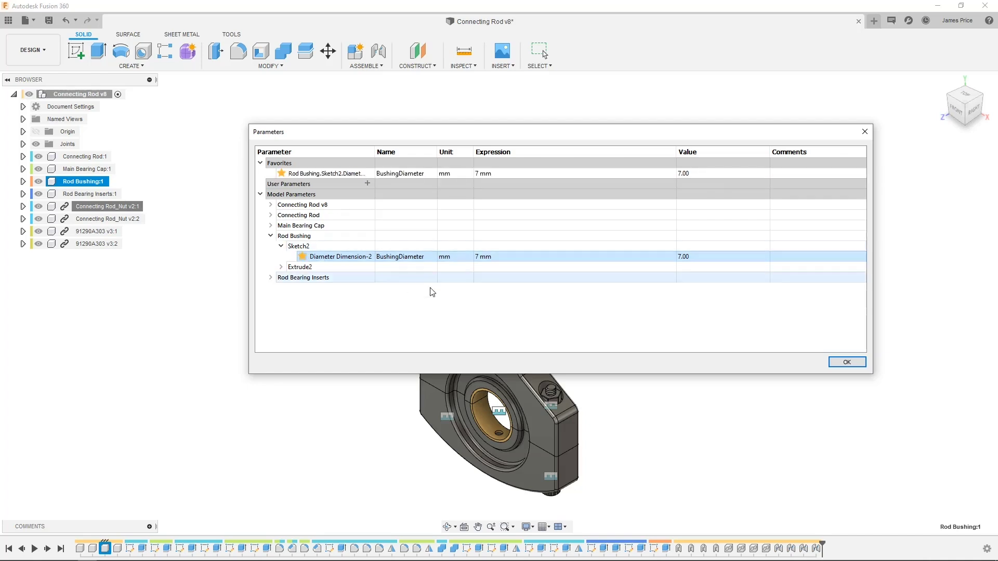
pyautogui.click(840, 364)
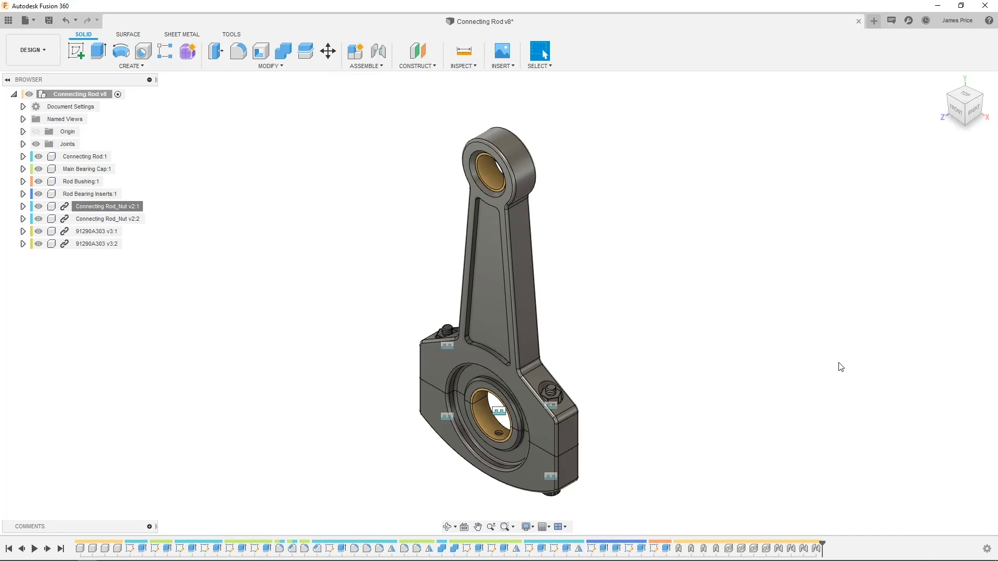
# - Start Create > Derive, saving the Connecting Rod as v9 when prompted
pyautogui.click(173, 67)
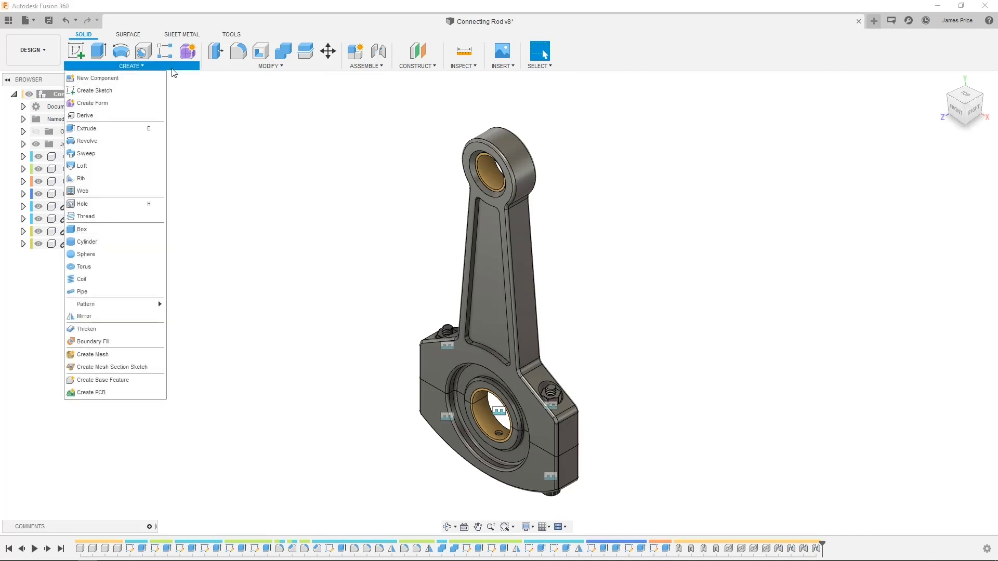
pyautogui.click(107, 115)
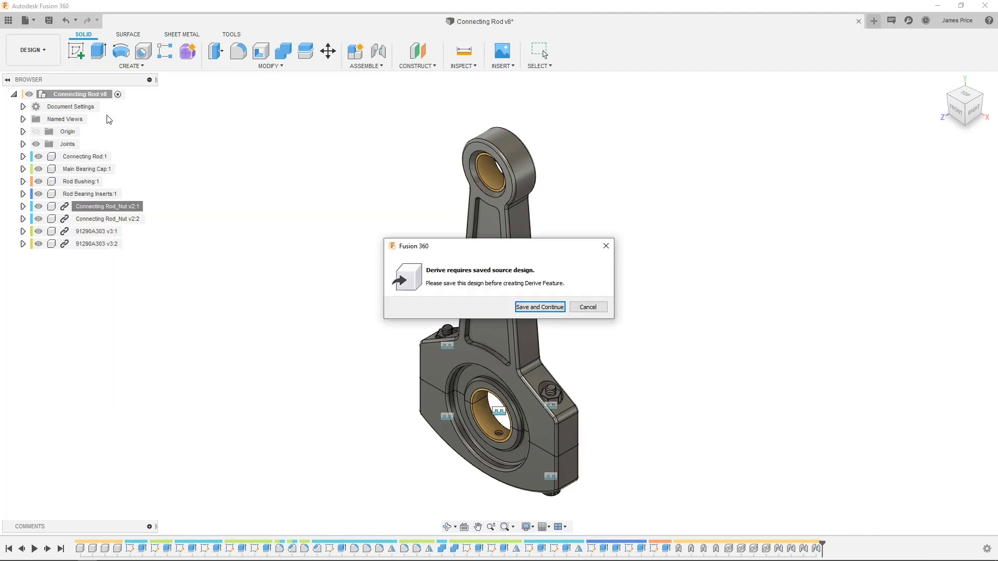
pyautogui.click(540, 307)
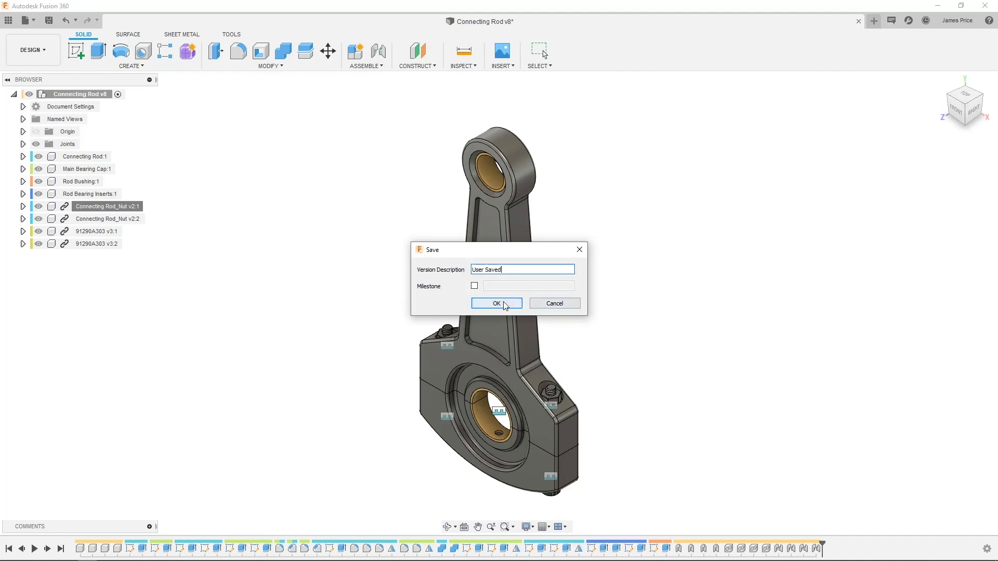
pyautogui.click(493, 303)
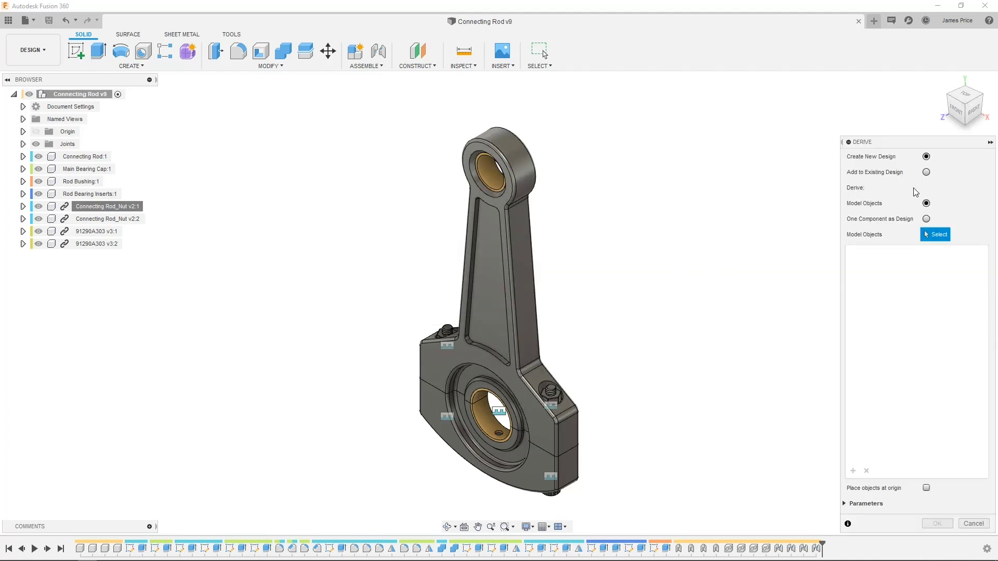
# - Derive into an existing design, with the whole Connecting Rod v9 design as the derived object
pyautogui.click(926, 172)
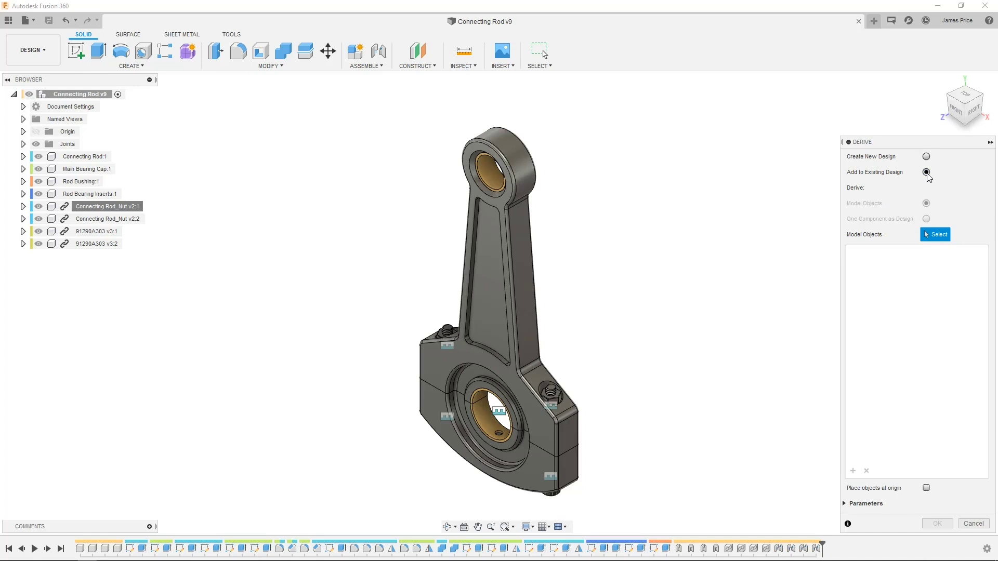
pyautogui.click(518, 277)
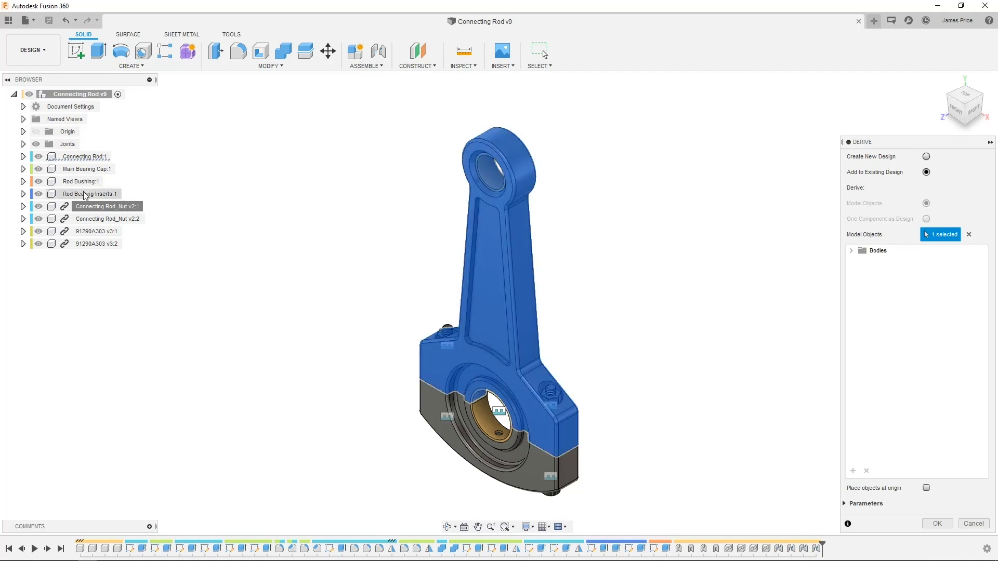
pyautogui.click(23, 169)
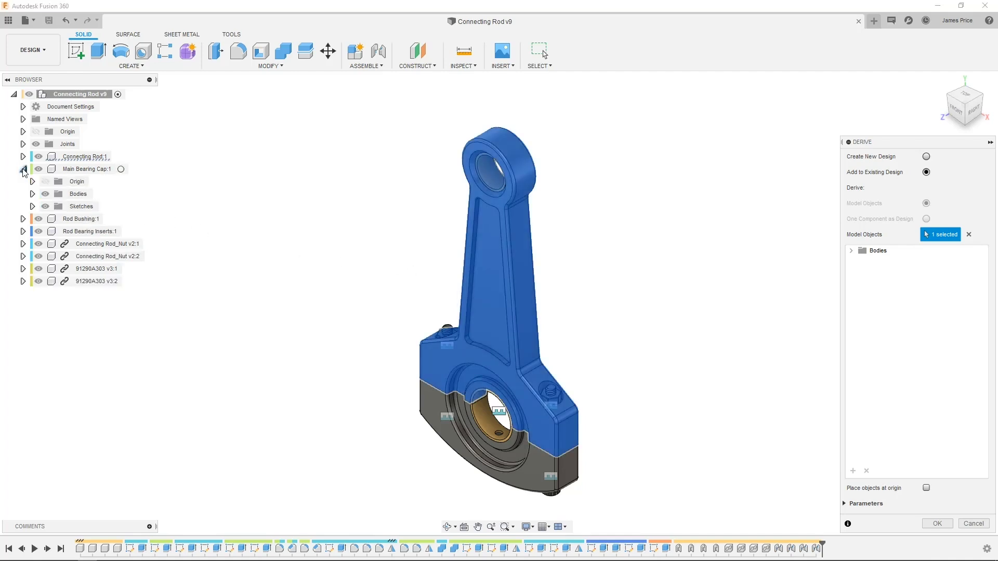
pyautogui.click(32, 206)
pyautogui.click(81, 221)
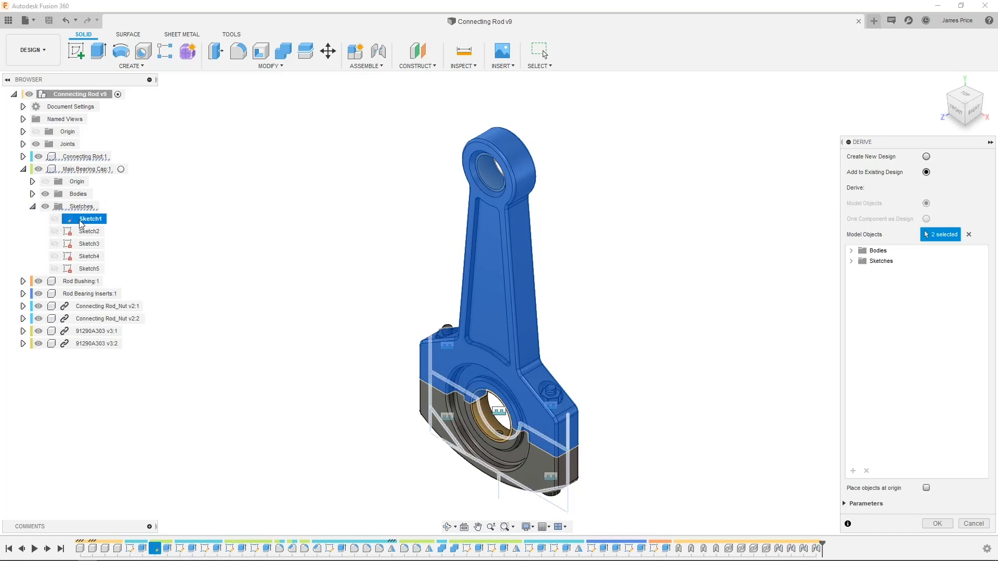
pyautogui.click(81, 95)
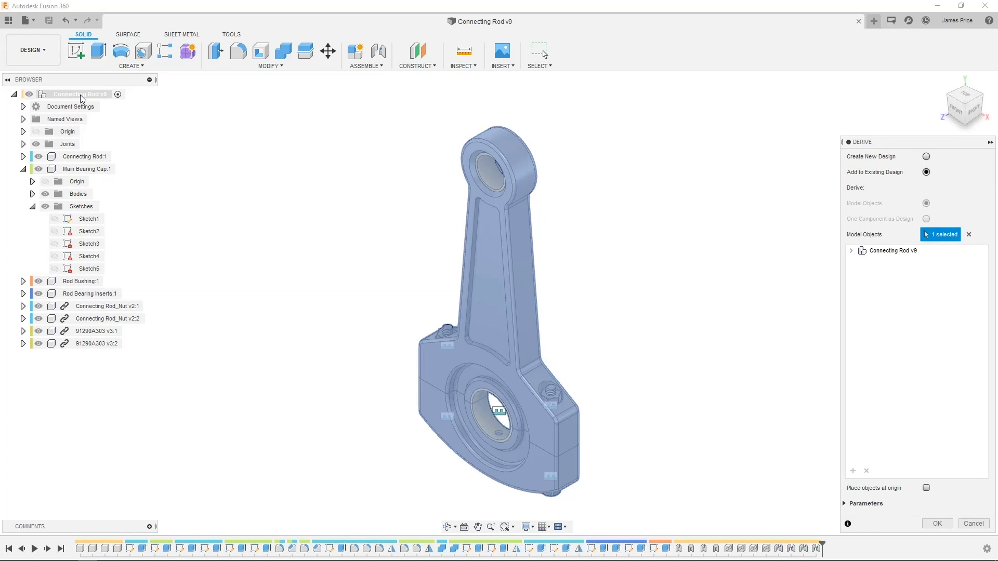
pyautogui.click(23, 169)
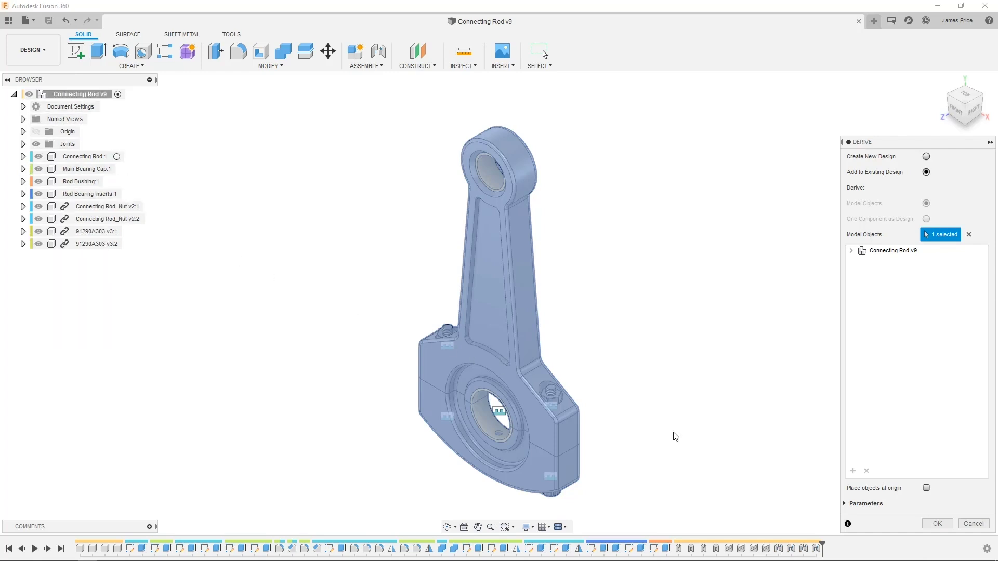
# - Include Favorites parameters in the derive and confirm it to choose a target
pyautogui.click(845, 504)
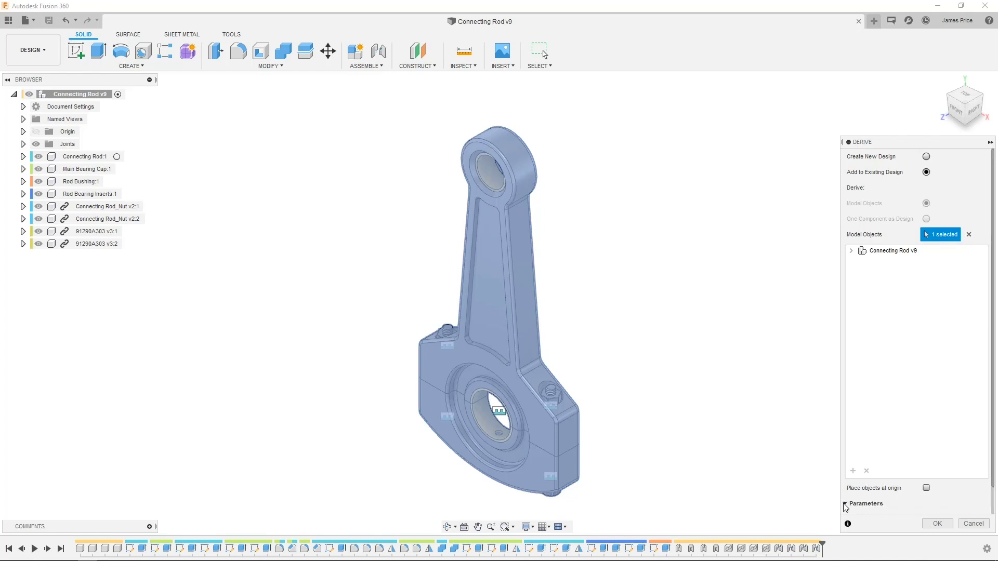
pyautogui.scroll(-1, 845, 508)
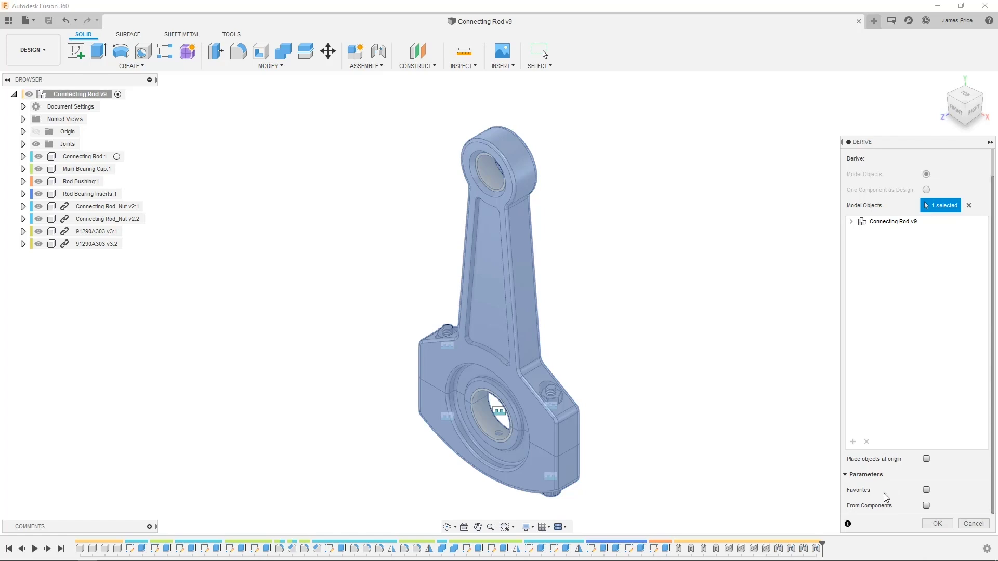
pyautogui.click(926, 490)
pyautogui.click(937, 524)
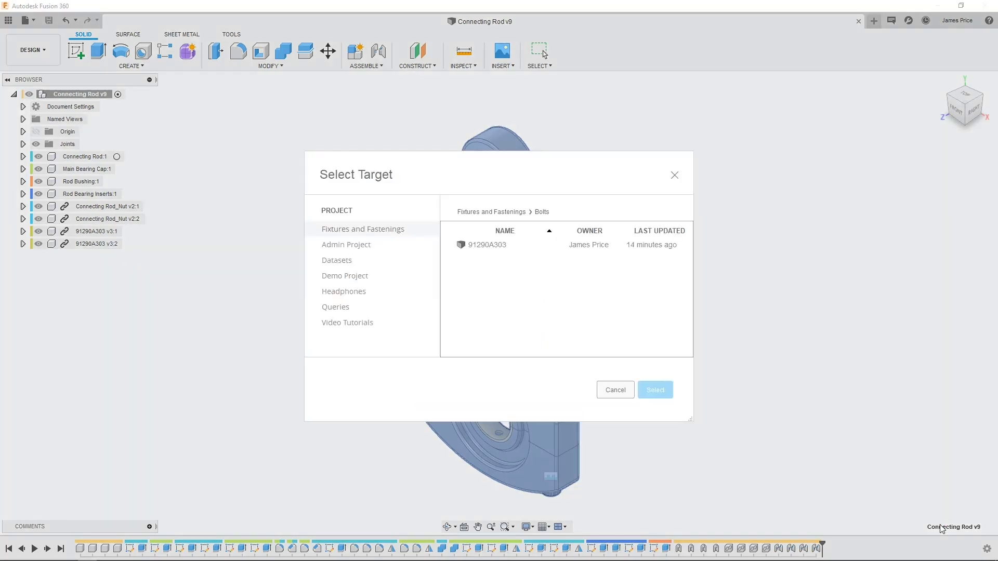
# - Set Datasets > Single Cylinder Engine > Scaled Single Cylinder Engine as the derive target
pyautogui.click(343, 262)
pyautogui.scroll(-2, 494, 325)
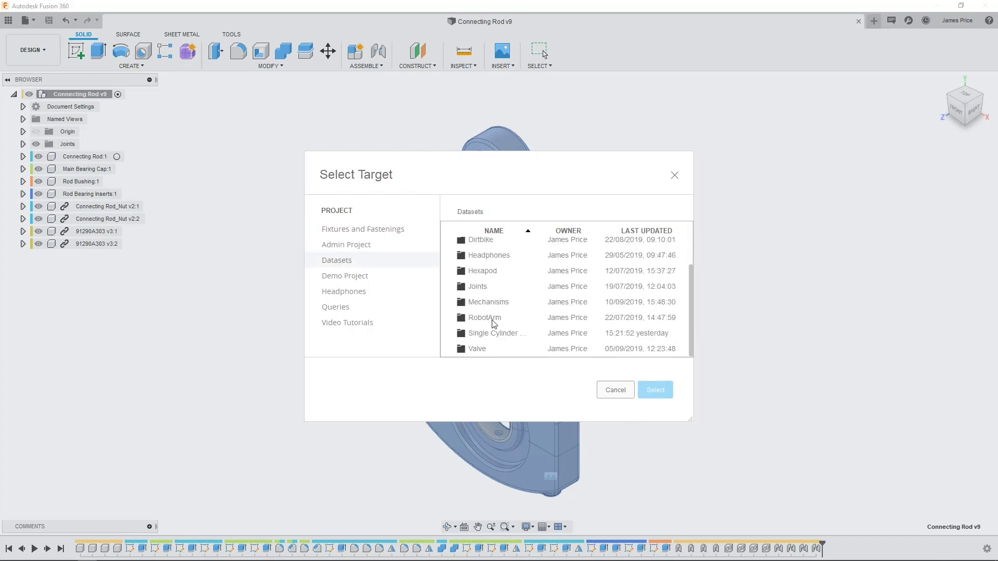
pyautogui.doubleClick(504, 335)
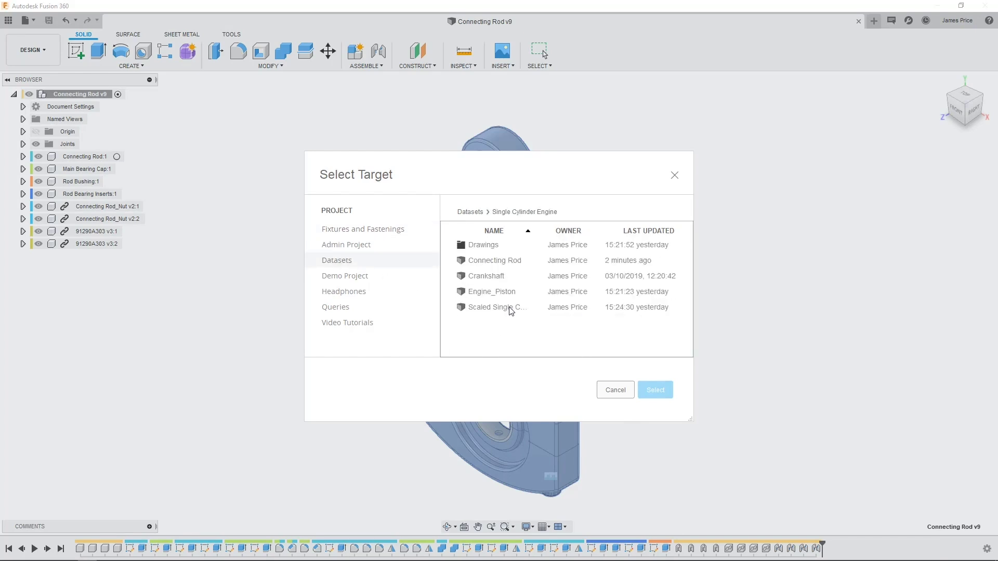
pyautogui.click(509, 307)
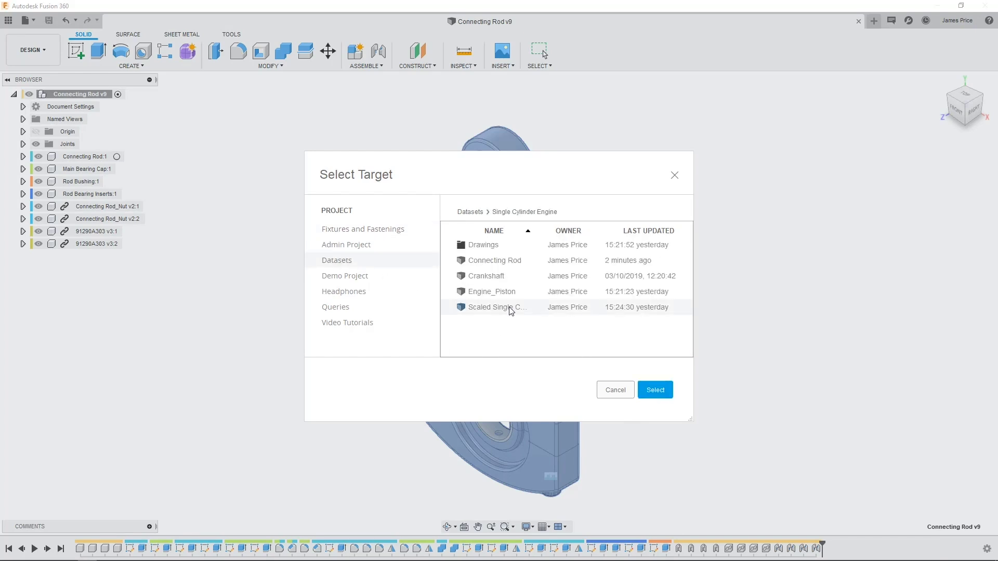
pyautogui.click(653, 395)
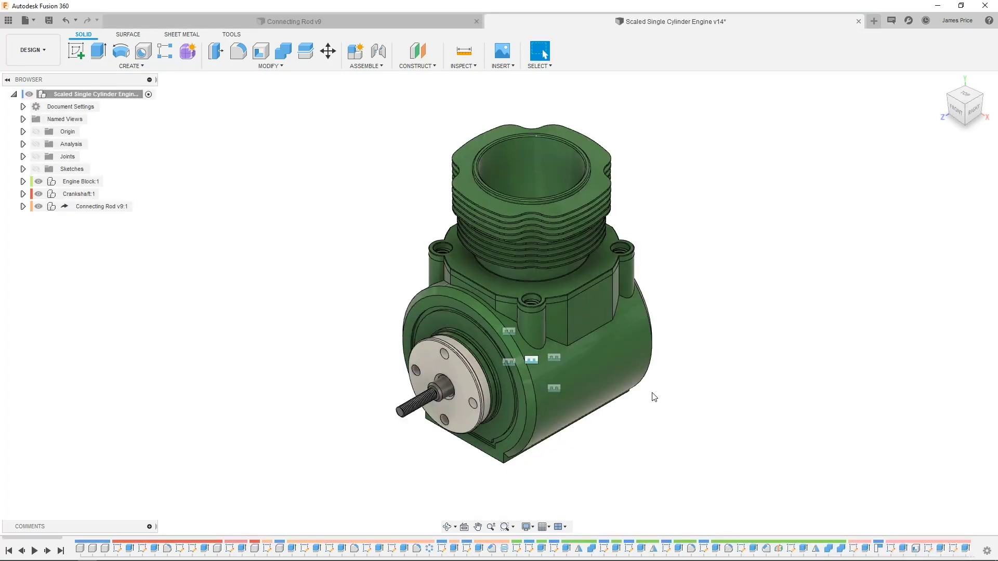
# - Hide Engine Block:1 and Crankshaft:1 in the scaled engine design
pyautogui.click(37, 183)
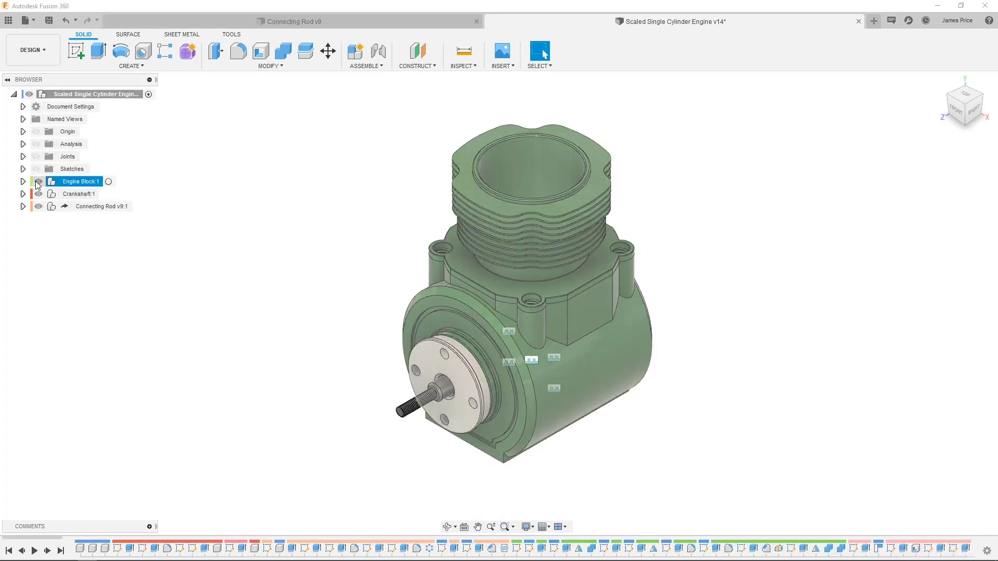
pyautogui.click(38, 182)
pyautogui.click(39, 194)
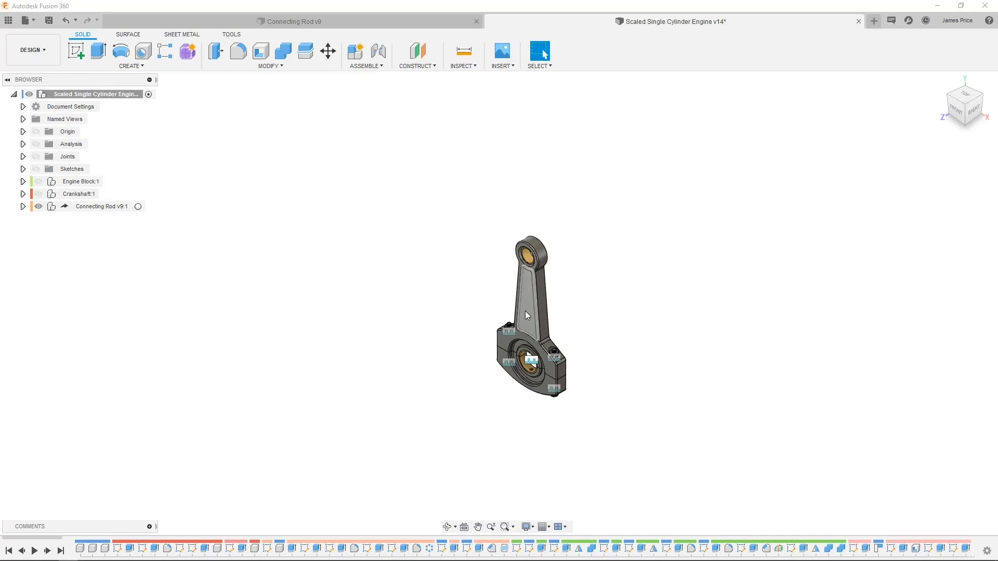
# - Drag the connecting rod, revert its position, and pick the shank pocket edge
pyautogui.moveTo(526, 314); pyautogui.dragTo(517, 278)
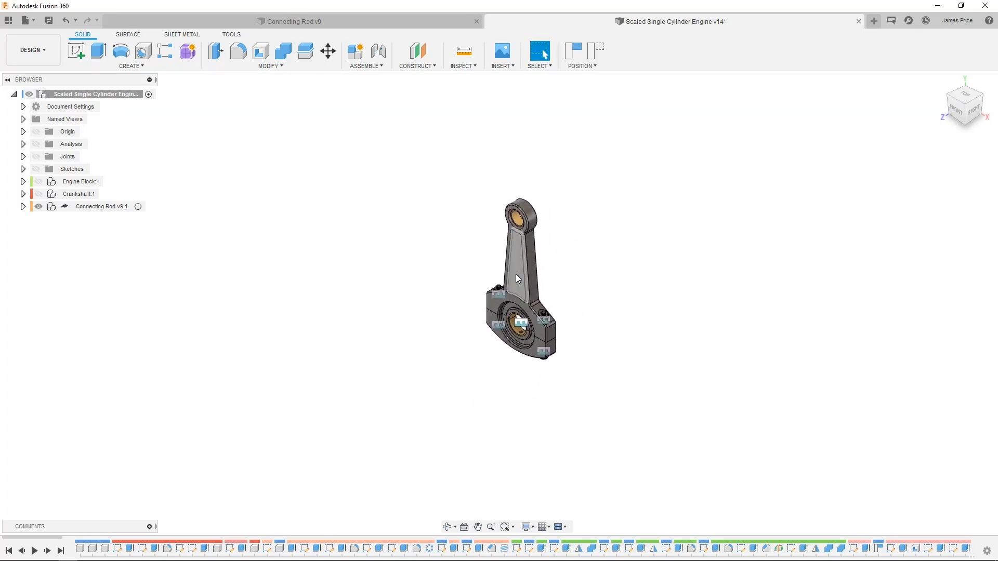
pyautogui.click(593, 49)
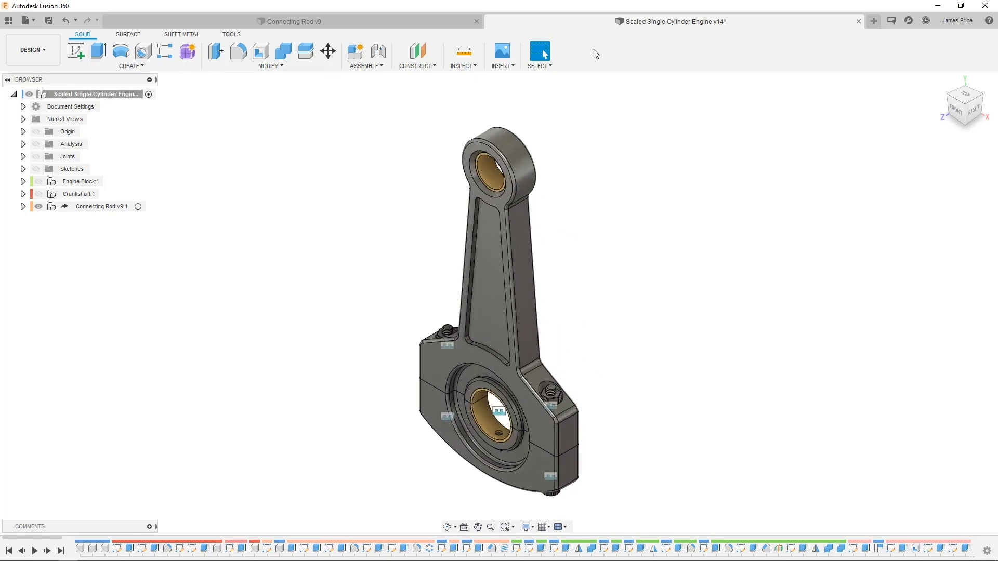
pyautogui.click(489, 351)
# - Fillet the eight chained shank pocket edges with a 0.2 mm radius
pyautogui.press('f')
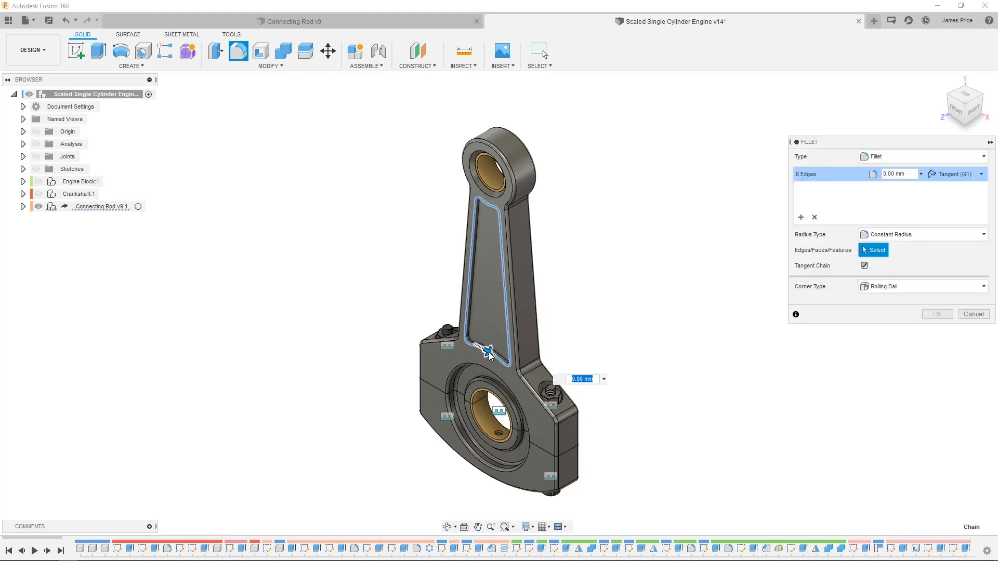
pyautogui.write('0.2')
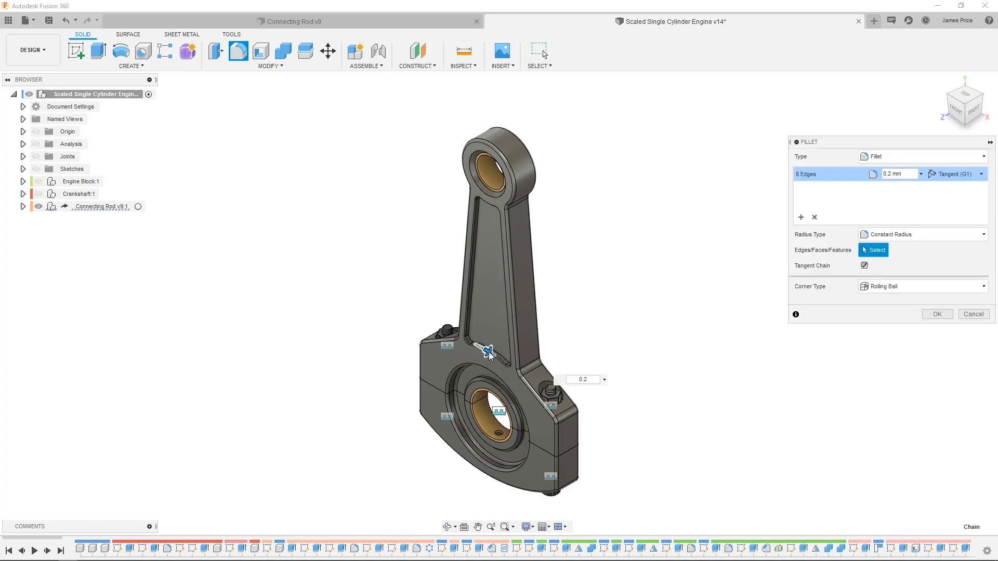
pyautogui.press('Return')
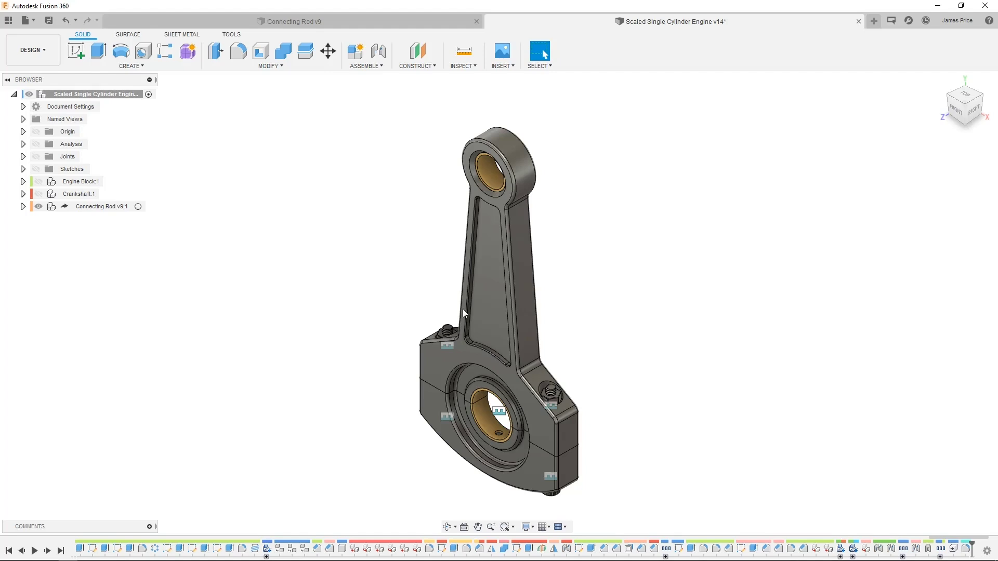
pyautogui.click(269, 66)
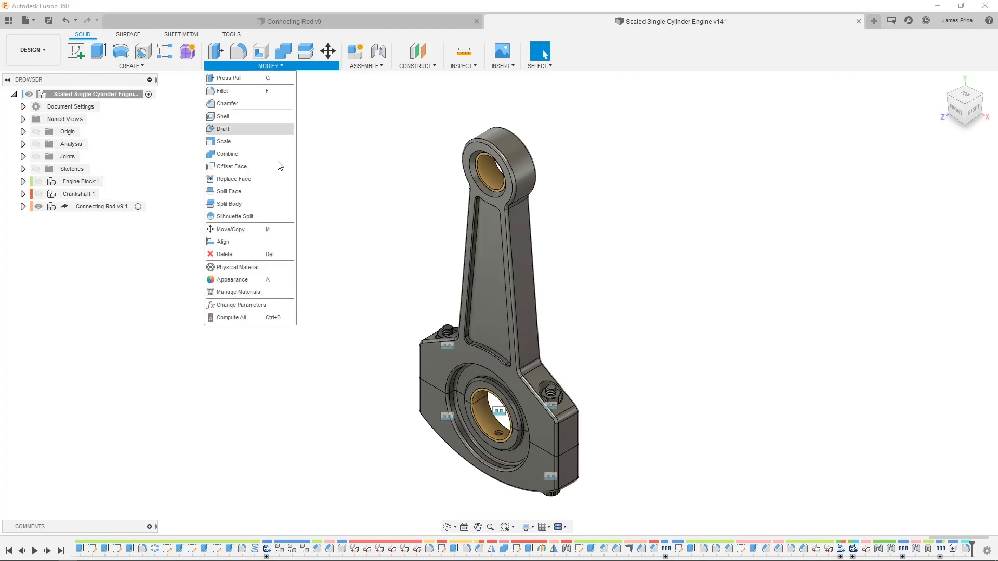
# - Star BushingDiameter_Ref (7 mm) under Connecting Rod v9 > Rod Bushing > Sketch2 as a favourite
pyautogui.click(241, 305)
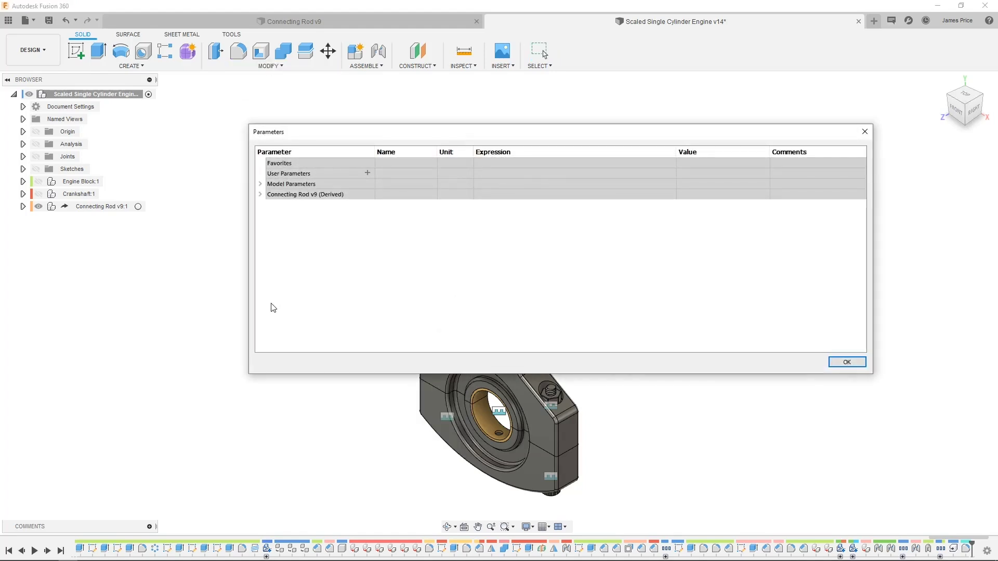
pyautogui.click(260, 195)
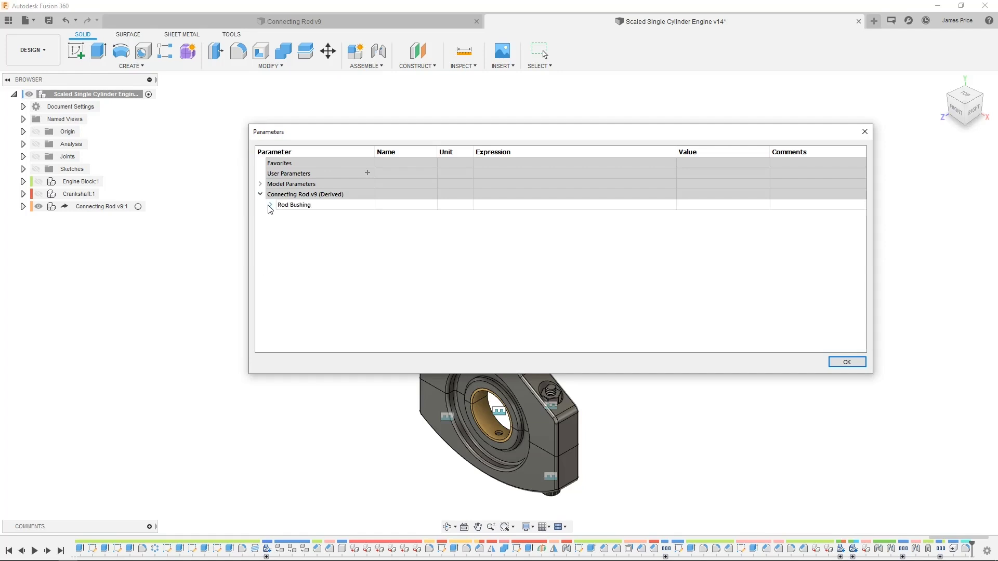
pyautogui.click(270, 205)
pyautogui.click(281, 216)
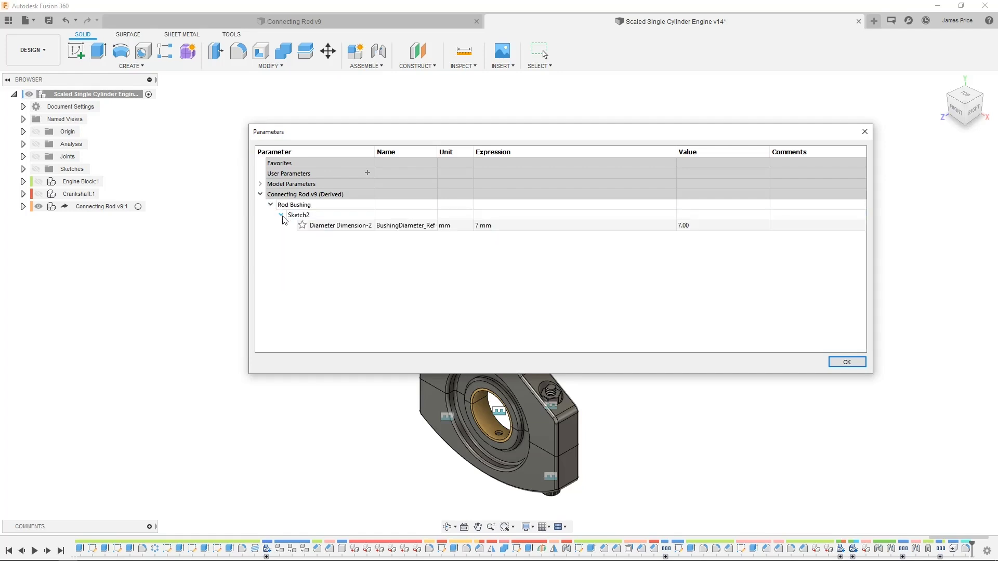
pyautogui.click(302, 226)
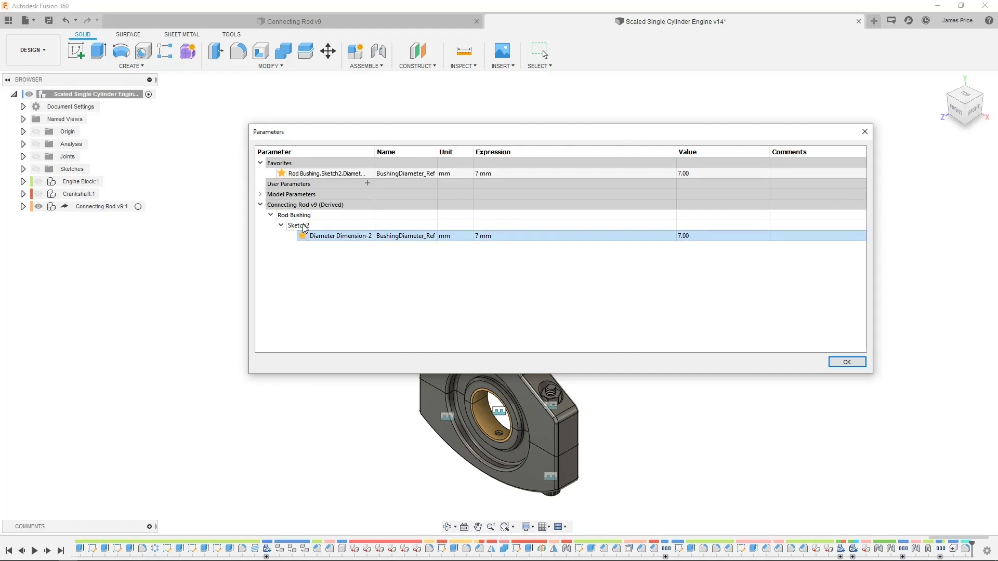
pyautogui.click(845, 363)
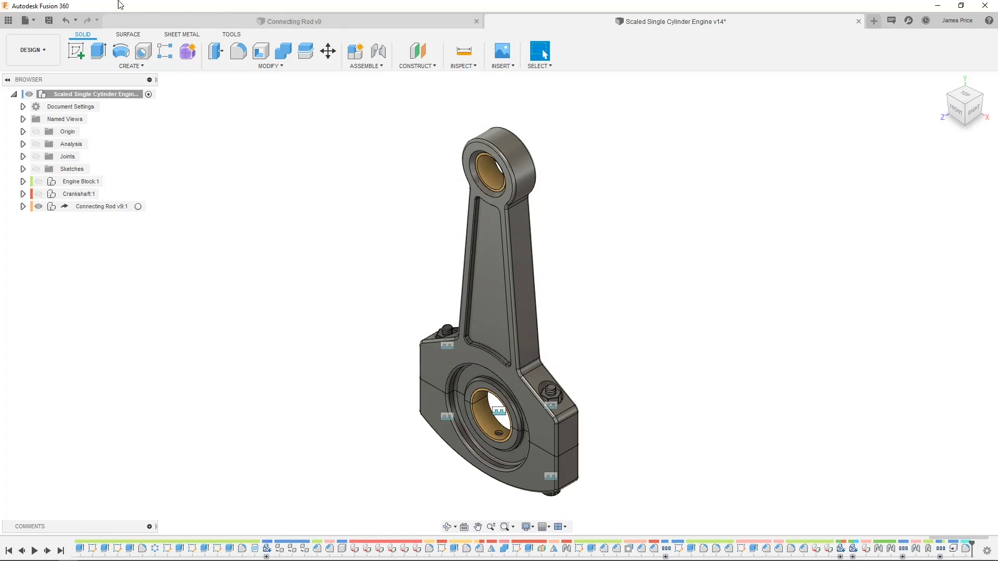
# - Insert Engine_Piston from Datasets > Single Cylinder Engine into the current design
pyautogui.click(9, 21)
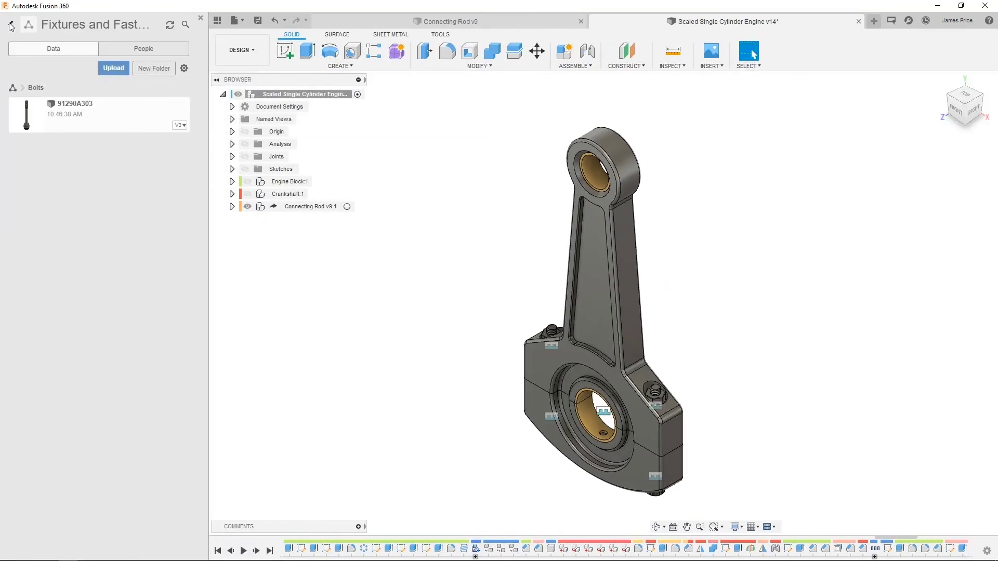
pyautogui.click(11, 25)
pyautogui.click(89, 200)
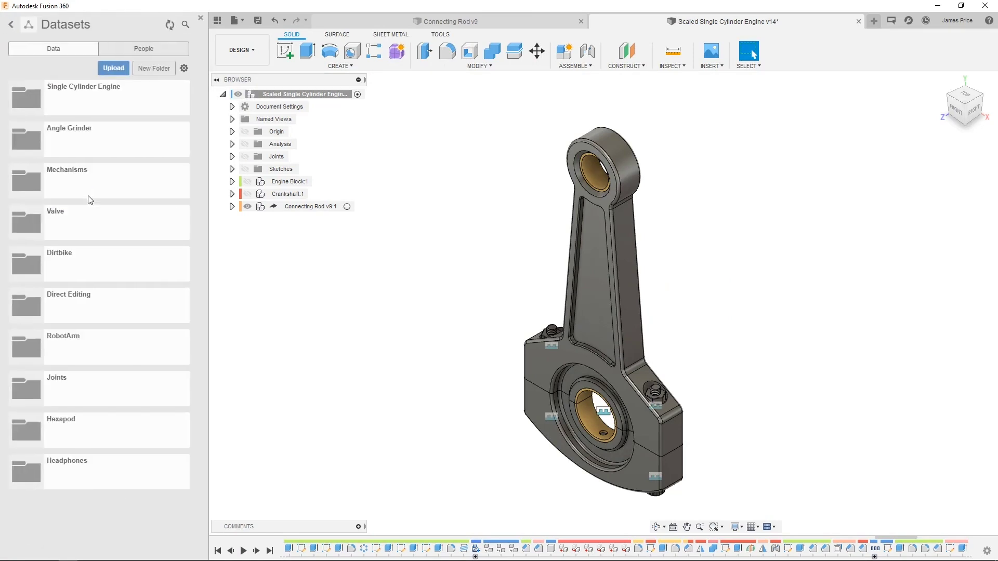
pyautogui.click(112, 98)
pyautogui.rightClick(107, 235)
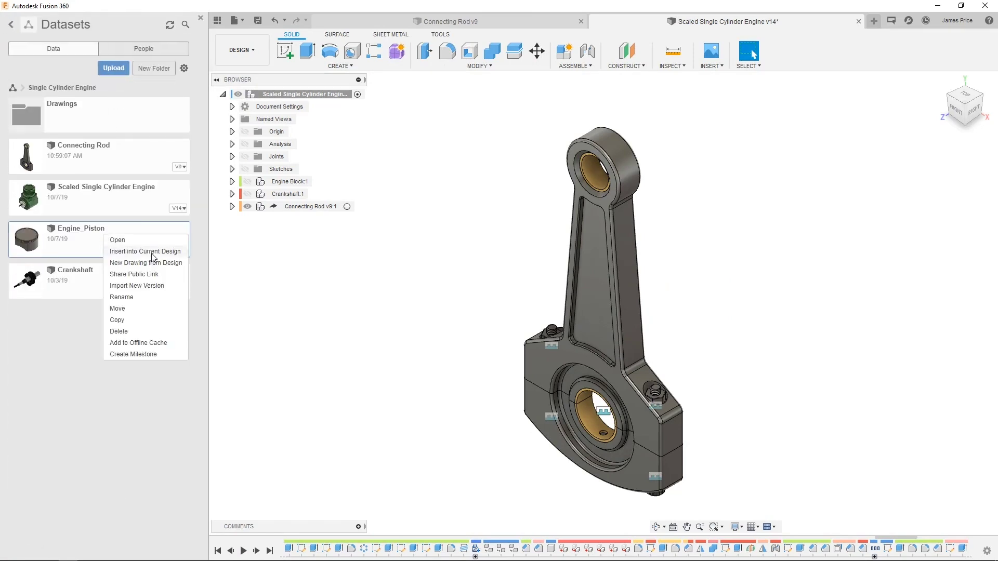
pyautogui.click(151, 253)
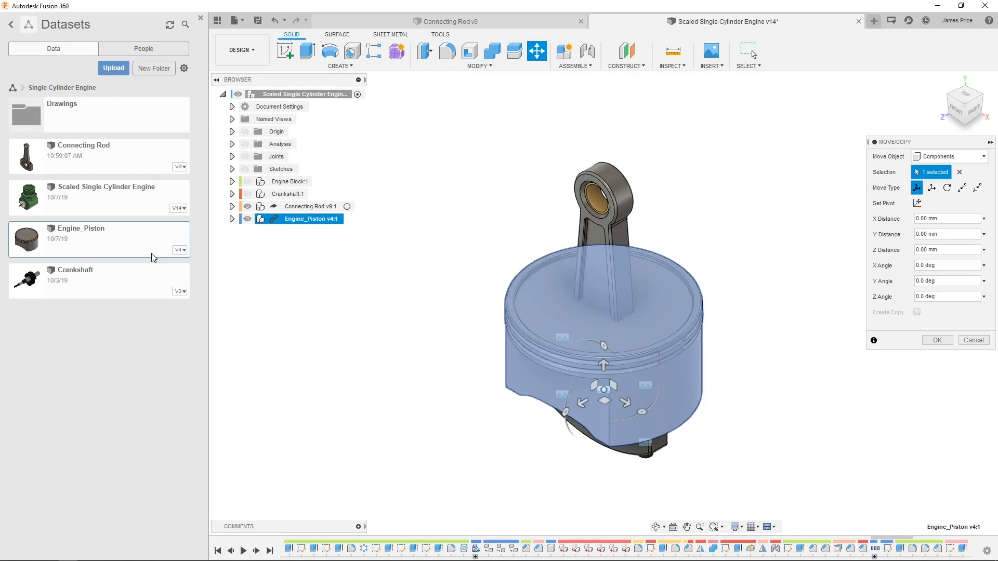
pyautogui.click(937, 340)
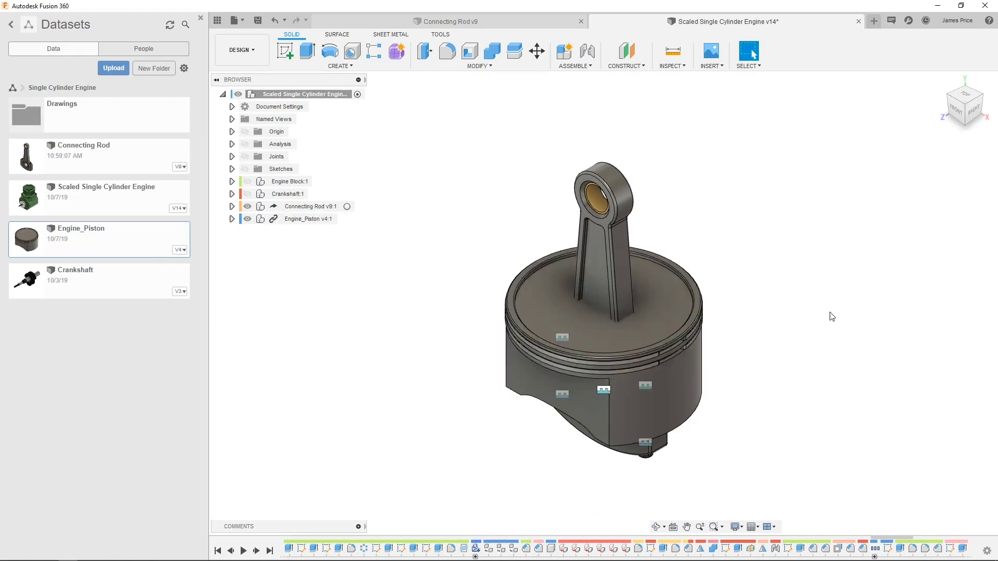
# - Break the inserted piston's link to its source design and close the Data Panel
pyautogui.rightClick(302, 219)
pyautogui.click(349, 397)
pyautogui.click(200, 17)
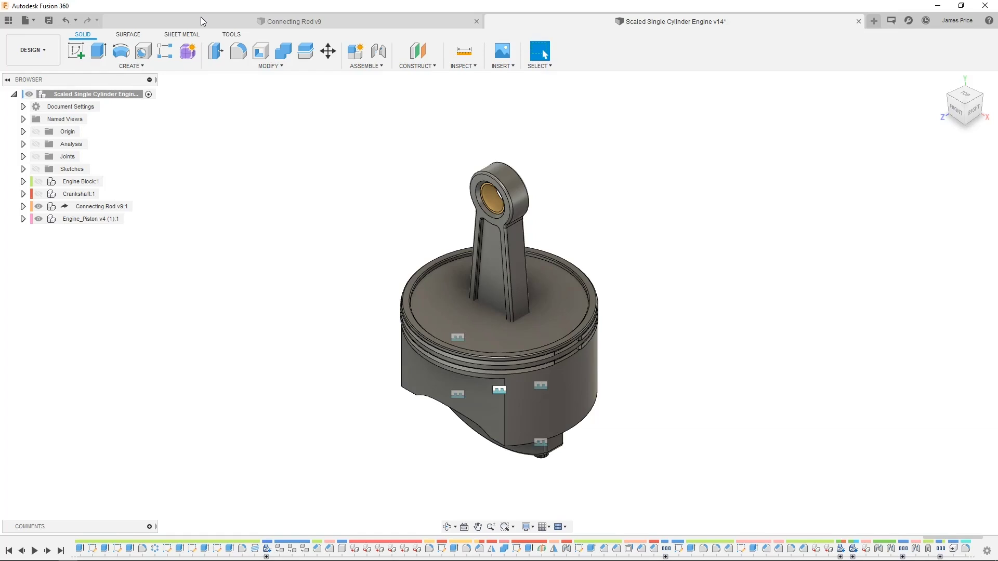
# - Activate Engine_Piston v4 (1):1 and start a sketch on its front origin plane
pyautogui.click(130, 220)
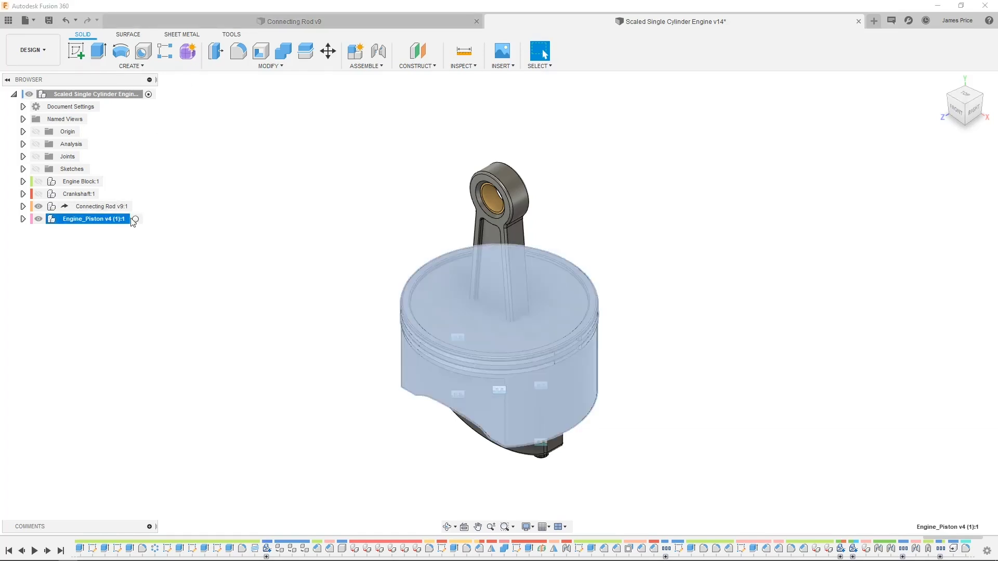
pyautogui.click(135, 220)
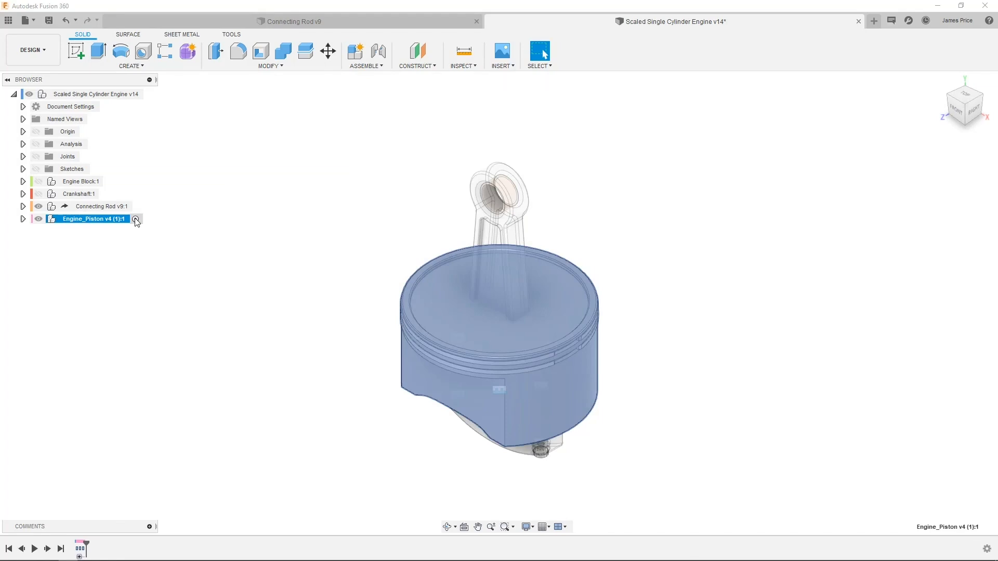
pyautogui.click(76, 51)
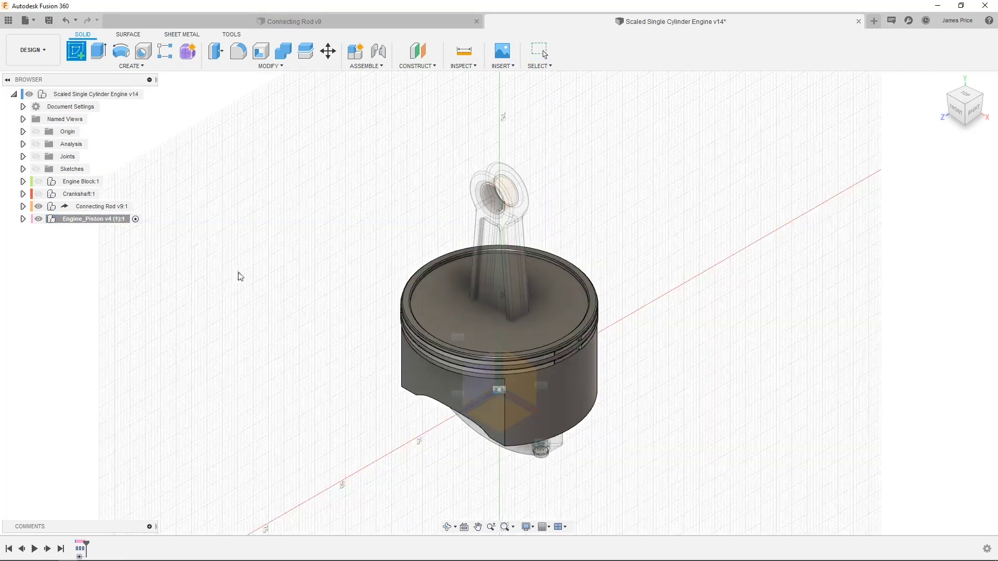
pyautogui.click(422, 378)
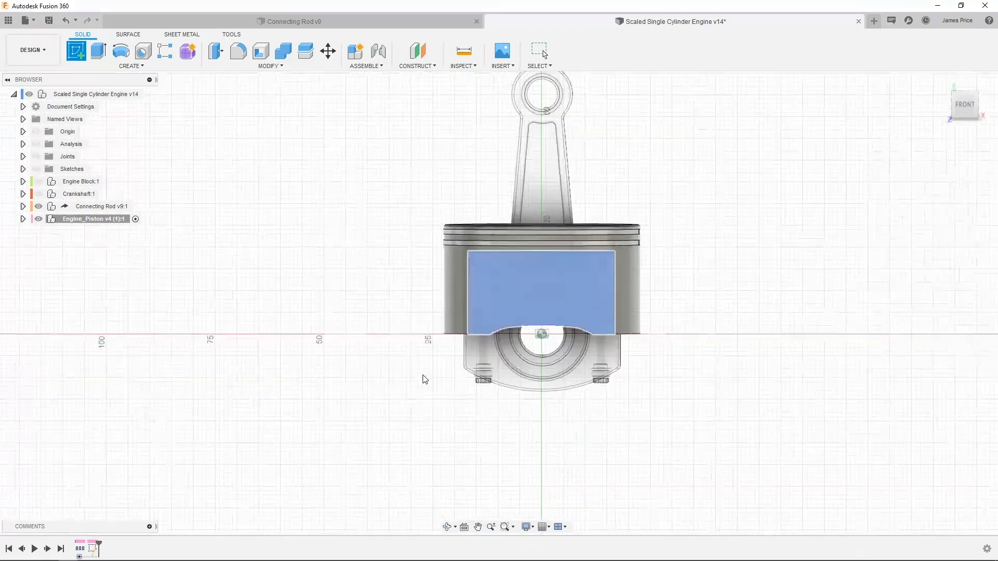
# - Draw an 8 mm vertical construction line up from the sketch origin
pyautogui.press('l')
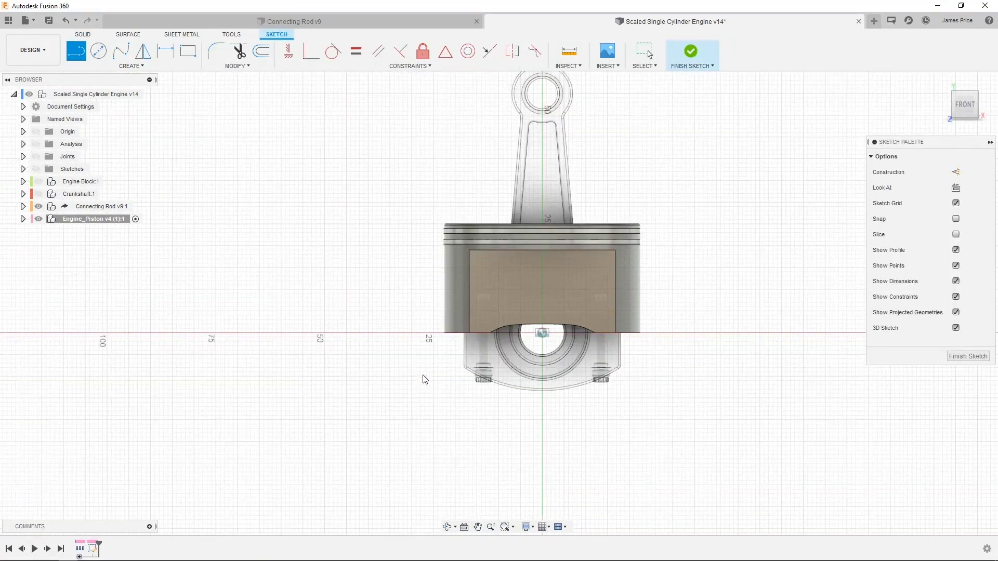
pyautogui.click(542, 333)
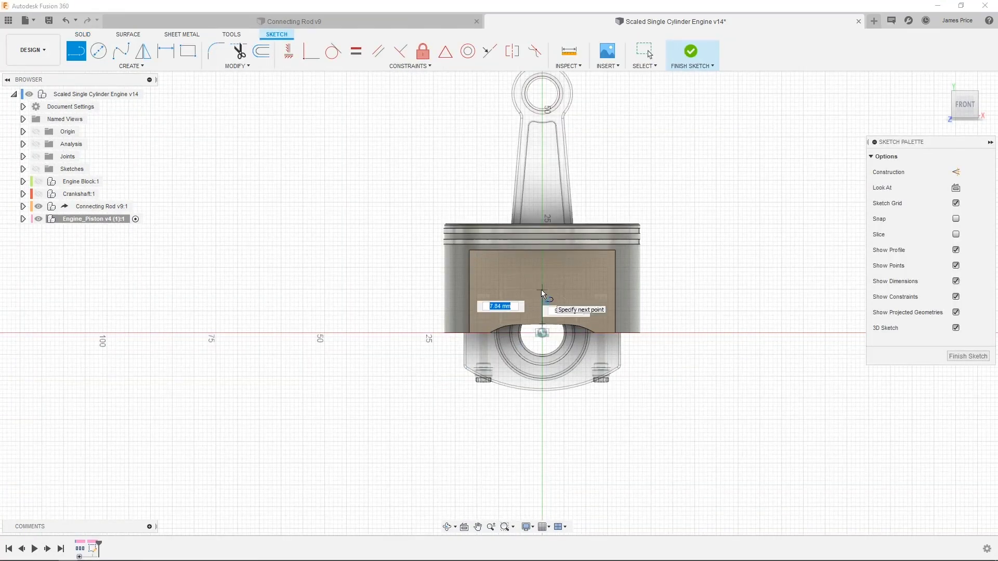
pyautogui.write('8')
pyautogui.press('Return')
pyautogui.press('Escape')
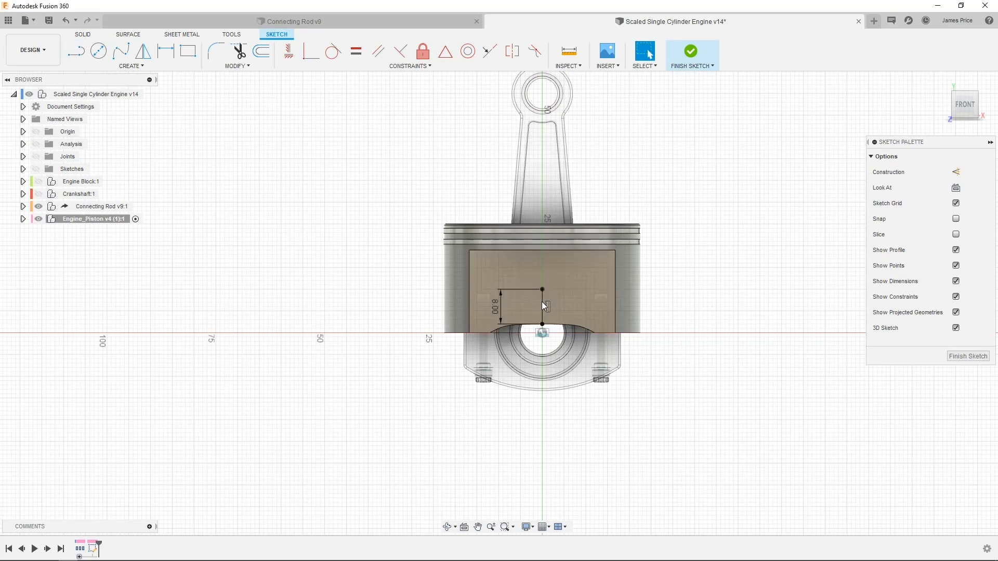
pyautogui.click(543, 305)
pyautogui.press('x')
# - Draw a circle at the line's top end with diameter BushingDiameter_Ref and extrude its profile
pyautogui.press('c')
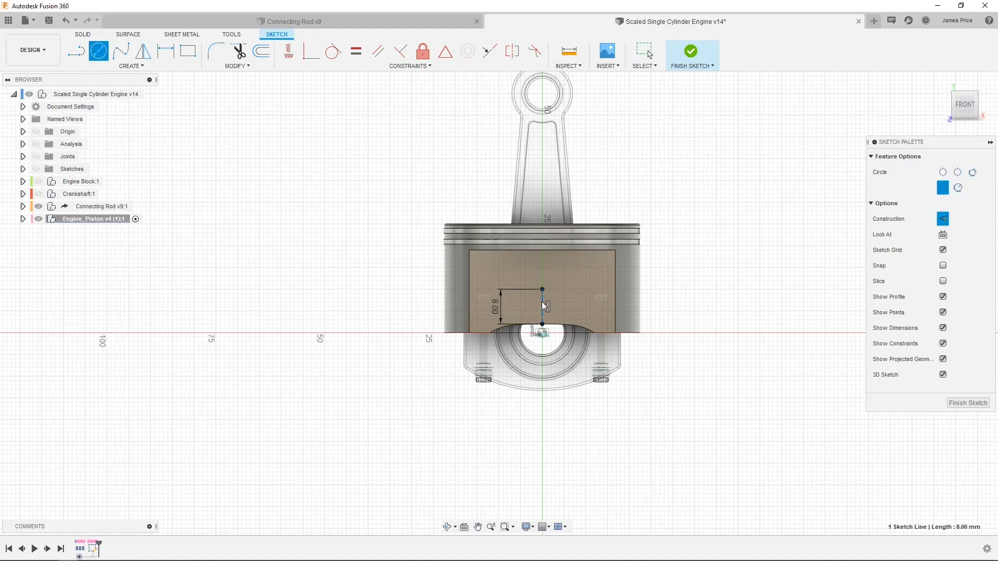
pyautogui.click(542, 290)
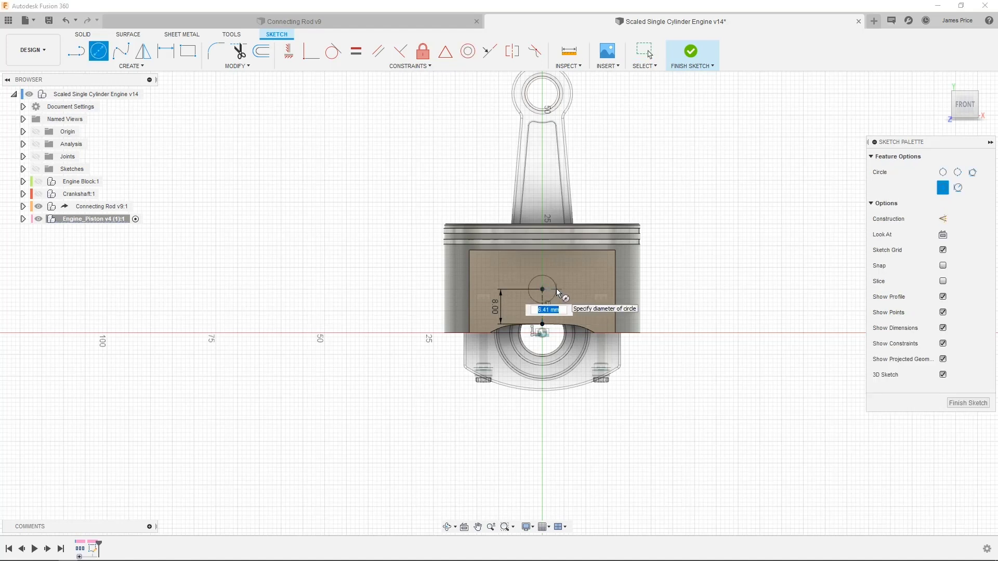
pyautogui.write('bush')
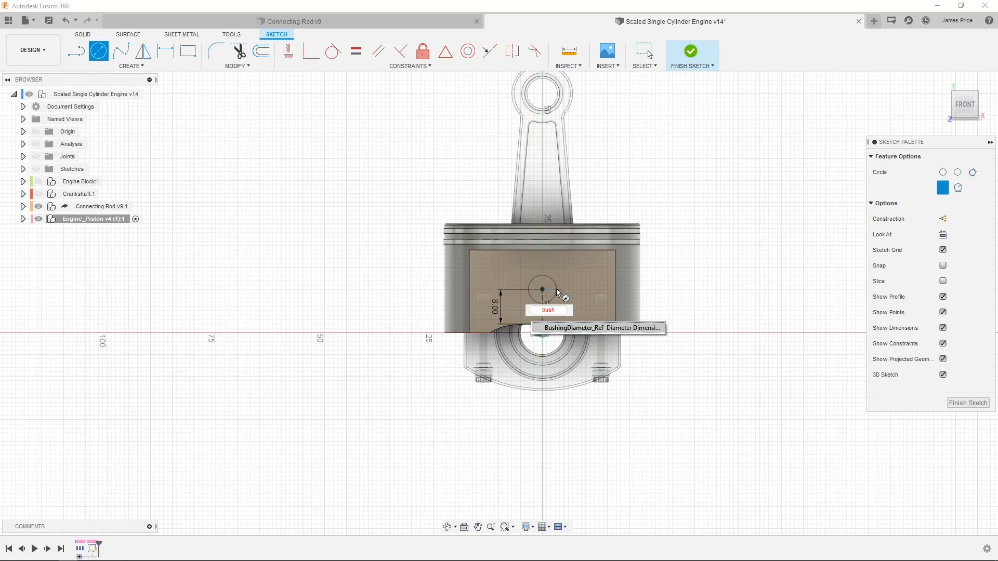
pyautogui.press('Return')
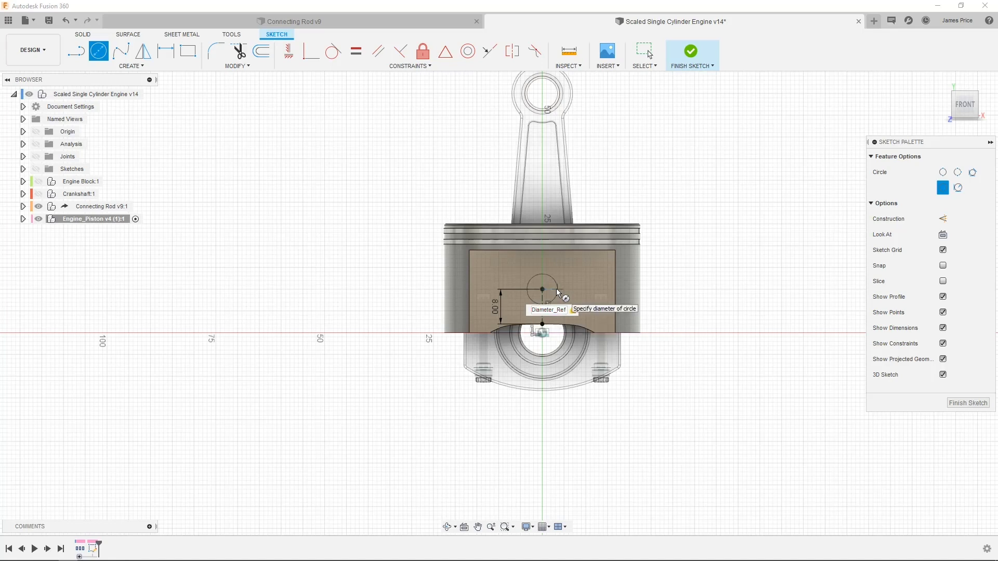
pyautogui.press('Return')
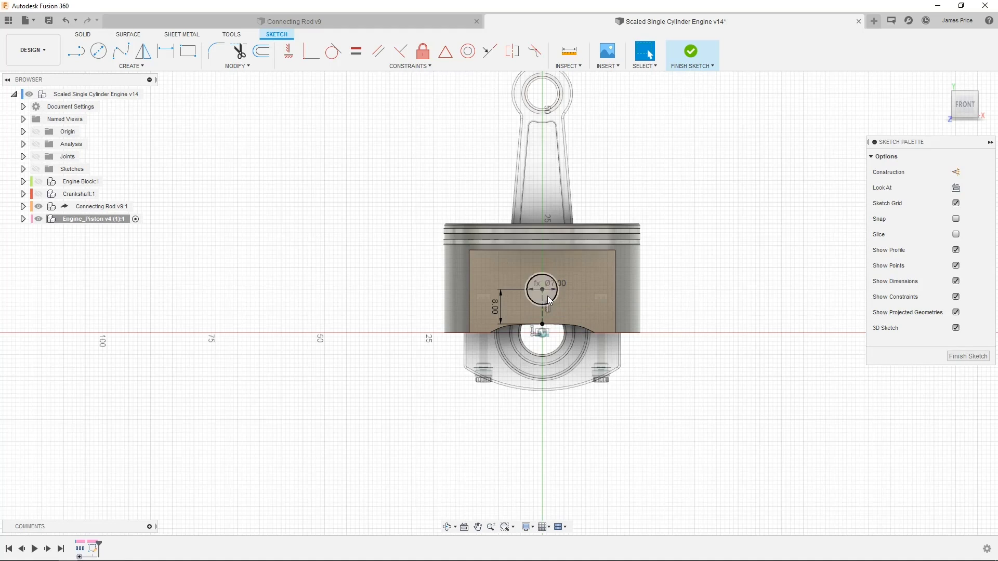
pyautogui.click(547, 295)
pyautogui.press('e')
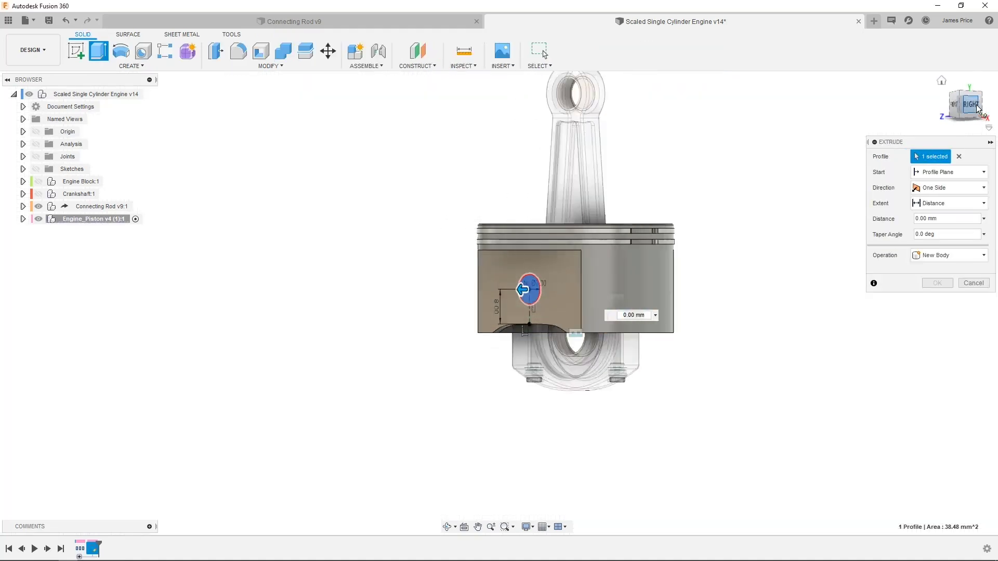
# - Cut the circle 40.85 mm through the piston only, excluding the connecting rod
pyautogui.moveTo(486, 289); pyautogui.dragTo(663, 282)
pyautogui.click(907, 256)
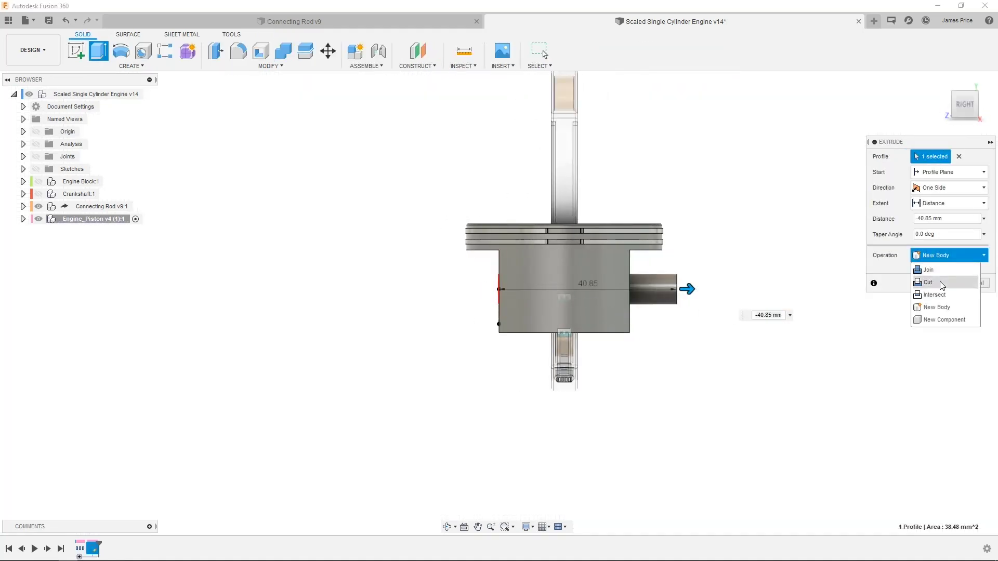
pyautogui.click(936, 281)
pyautogui.click(874, 271)
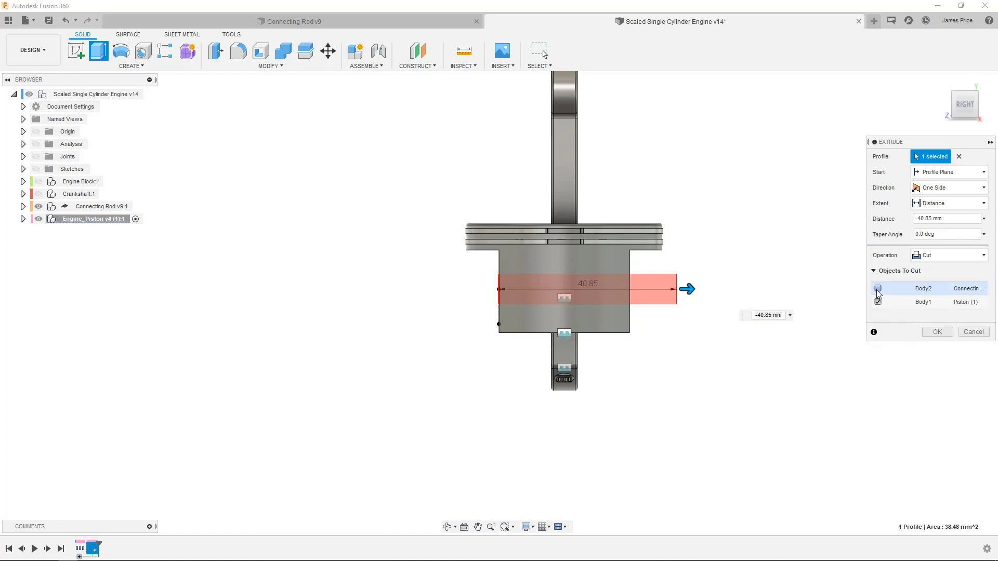
pyautogui.click(939, 332)
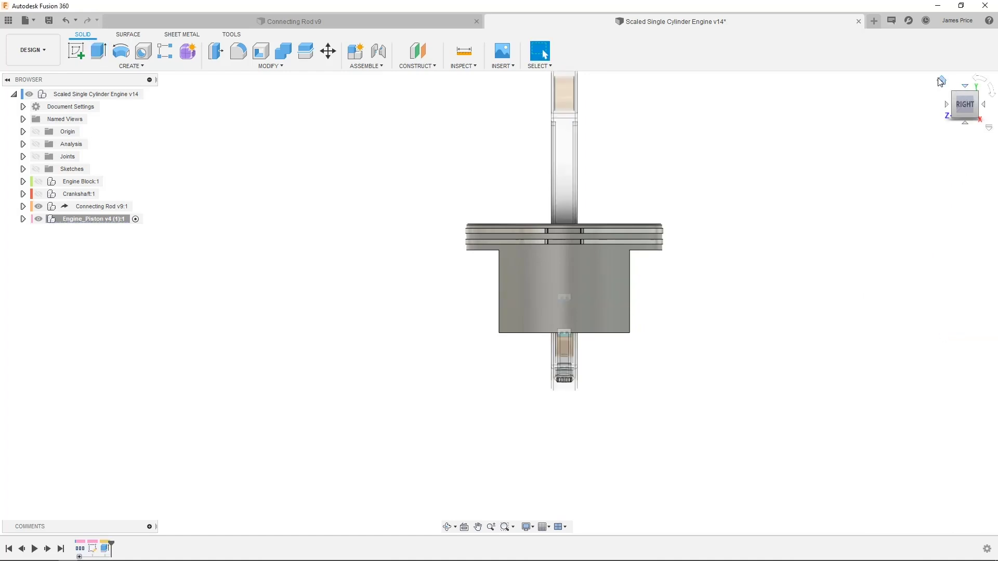
# - Return to the home view and reactivate the top-level engine assembly
pyautogui.click(941, 81)
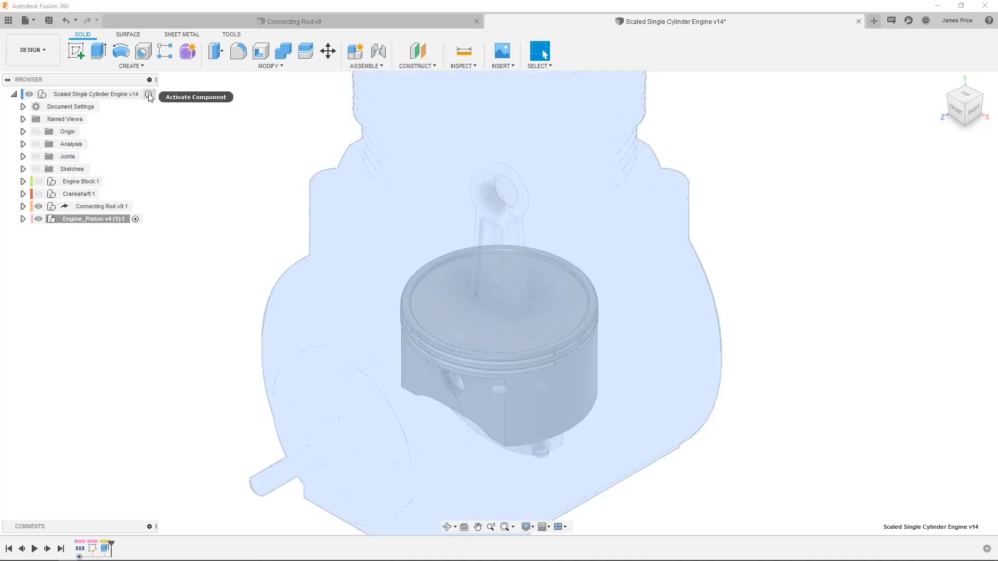
pyautogui.click(148, 94)
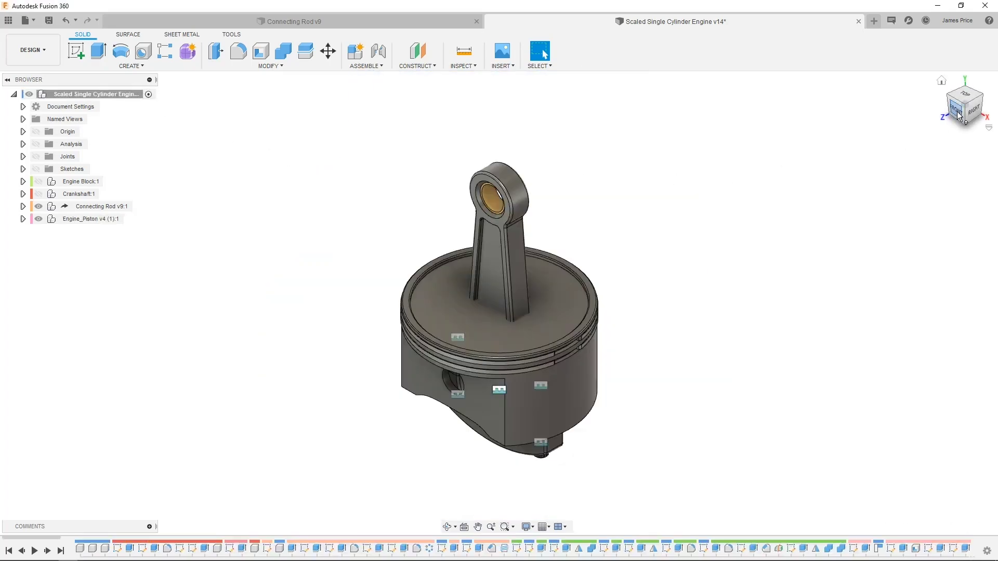
pyautogui.click(960, 116)
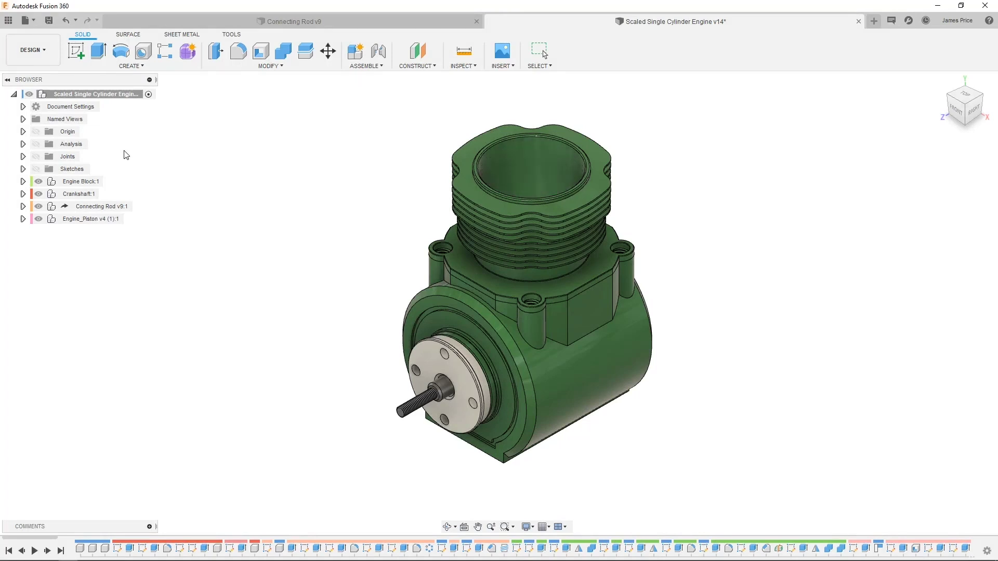
# - Toggle the Analysis section and Engine Block visibility until the full engine block shows again
pyautogui.click(36, 145)
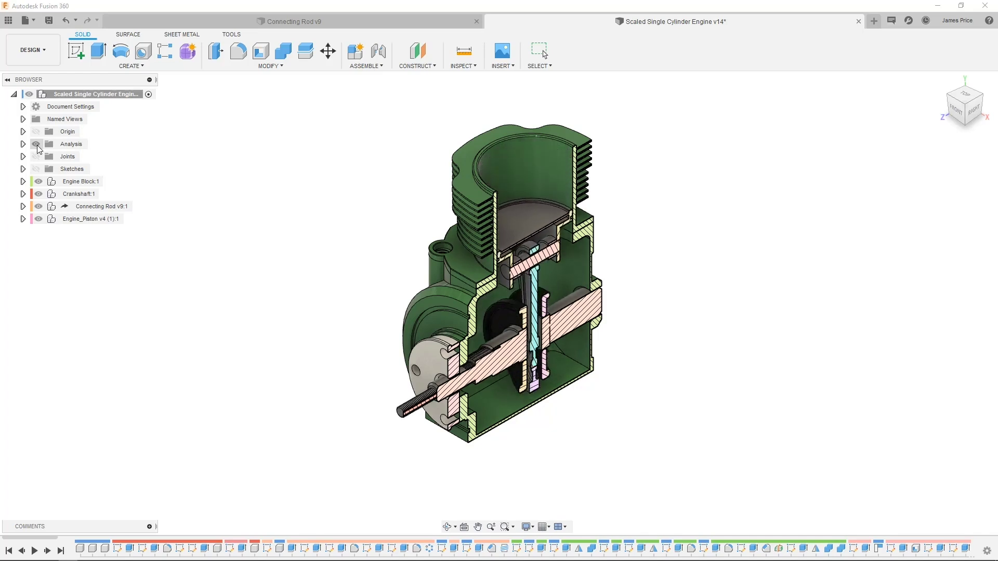
pyautogui.click(36, 145)
pyautogui.click(38, 183)
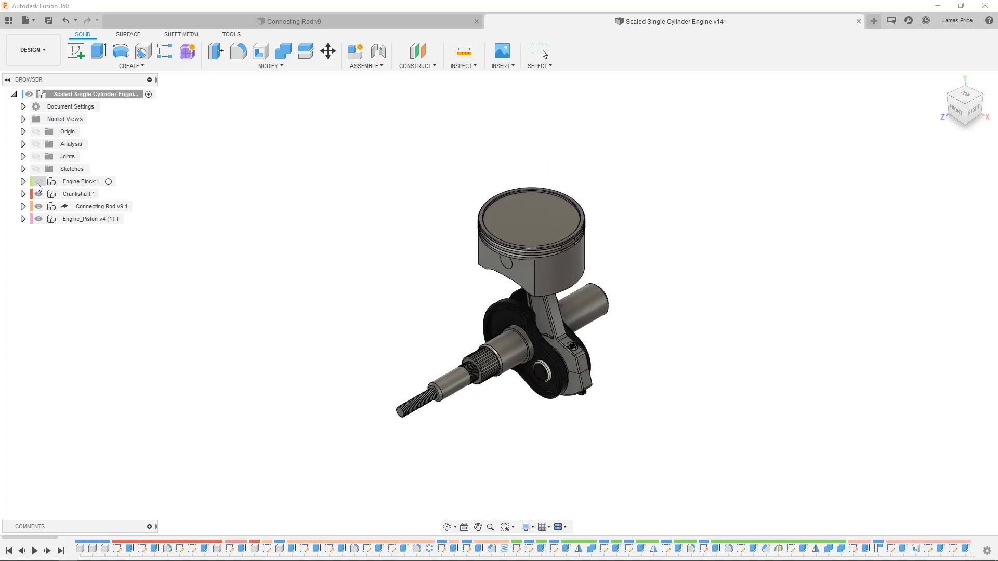
pyautogui.click(38, 182)
pyautogui.click(37, 144)
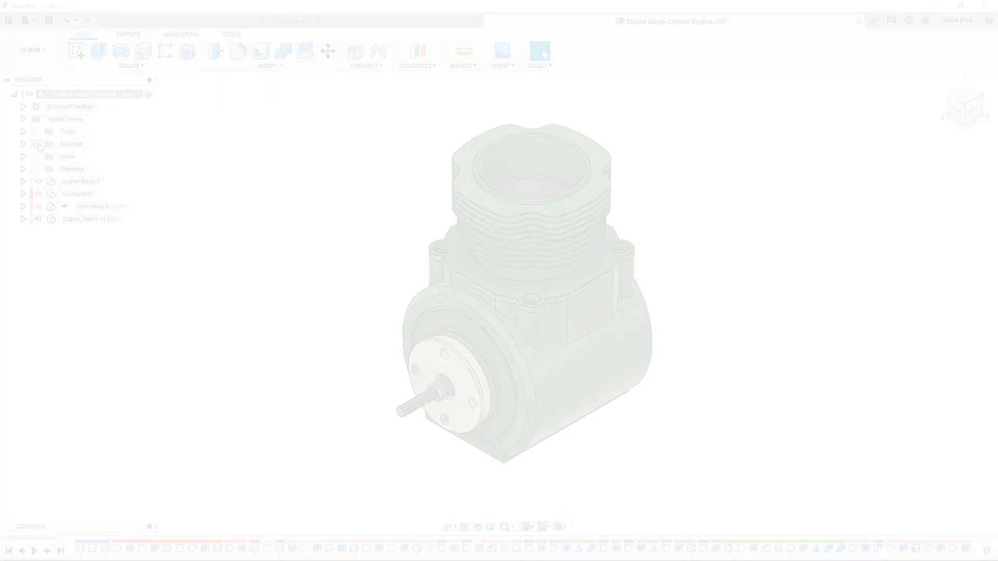